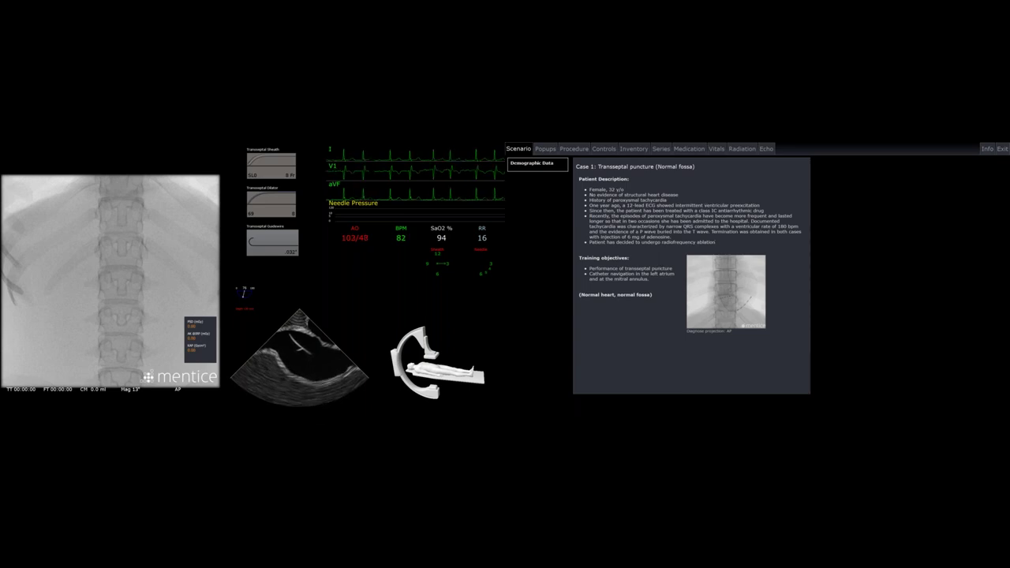
# Display the transseptal puncture task with its flushing, contrast and ACT actions
pyautogui.click(545, 149)
pyautogui.click(584, 153)
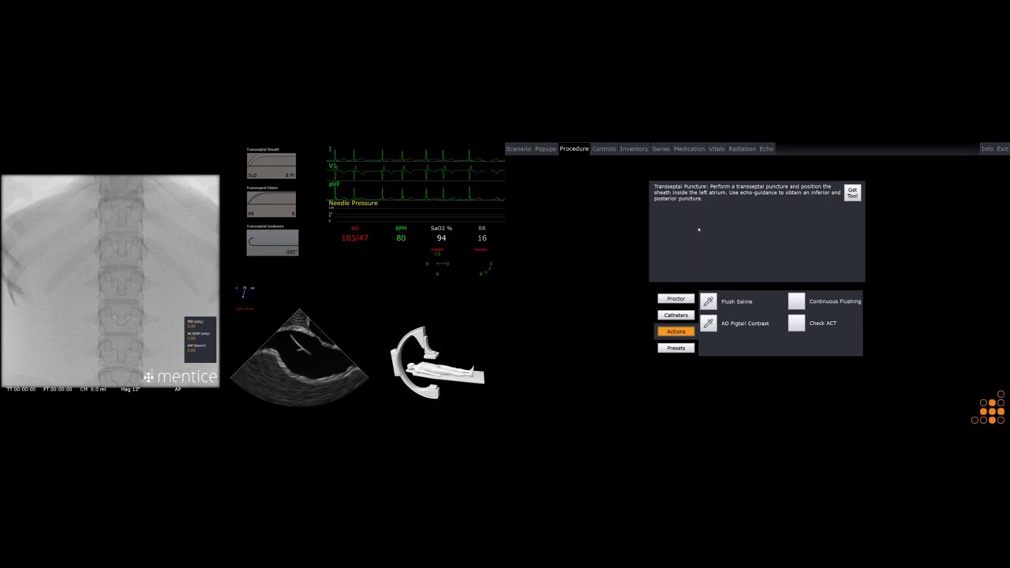
# Turn the Proctor's Fluoro Landmarks overlay on, then back off
pyautogui.click(677, 298)
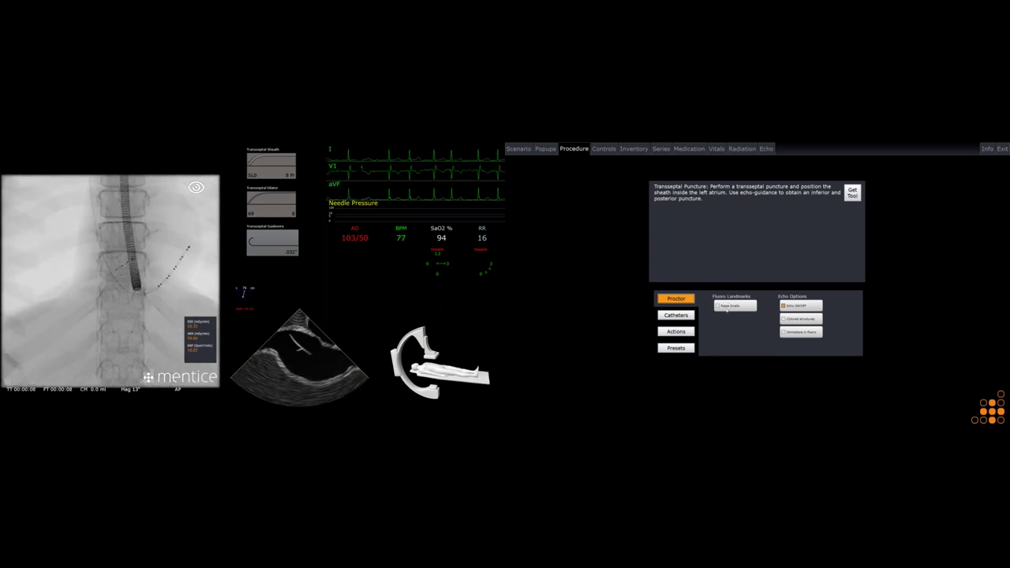
pyautogui.click(727, 309)
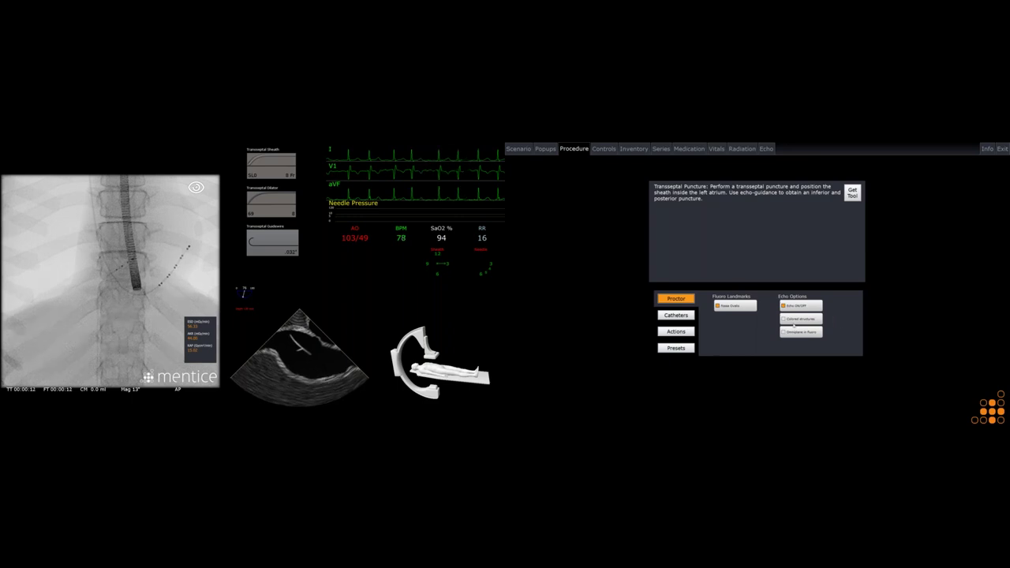
pyautogui.click(735, 307)
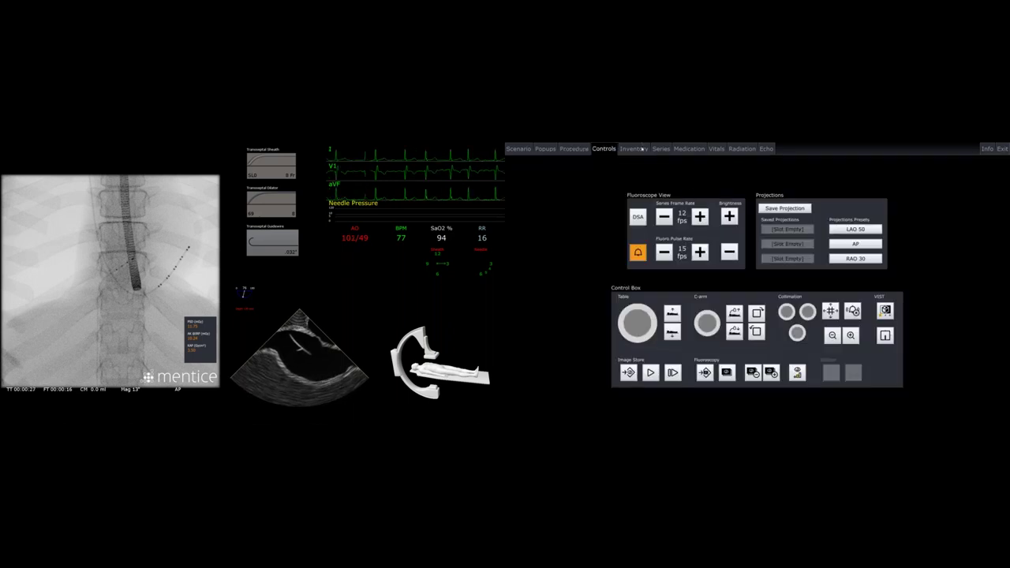
# Check the transseptal sheath, dilator and guidewire in the device Inventory
pyautogui.click(638, 149)
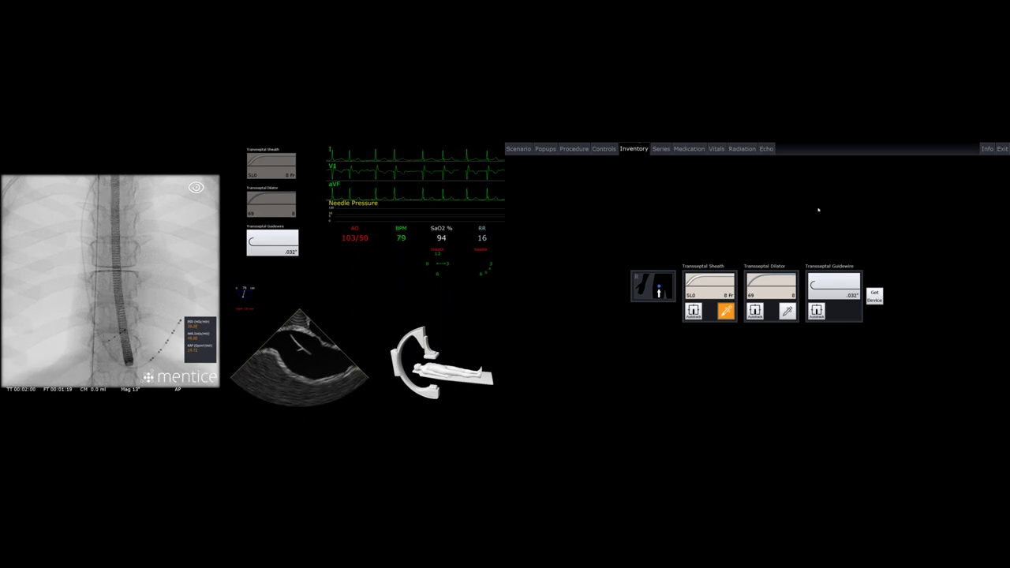
# Add the AO Pigtail Catheter and remove the HIS and CS catheters
pyautogui.click(574, 148)
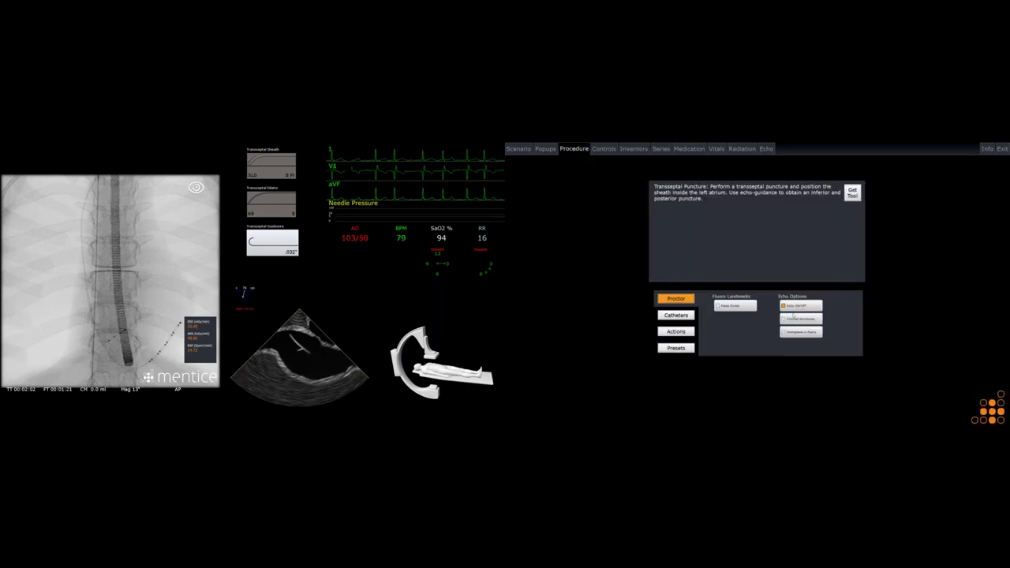
pyautogui.click(676, 315)
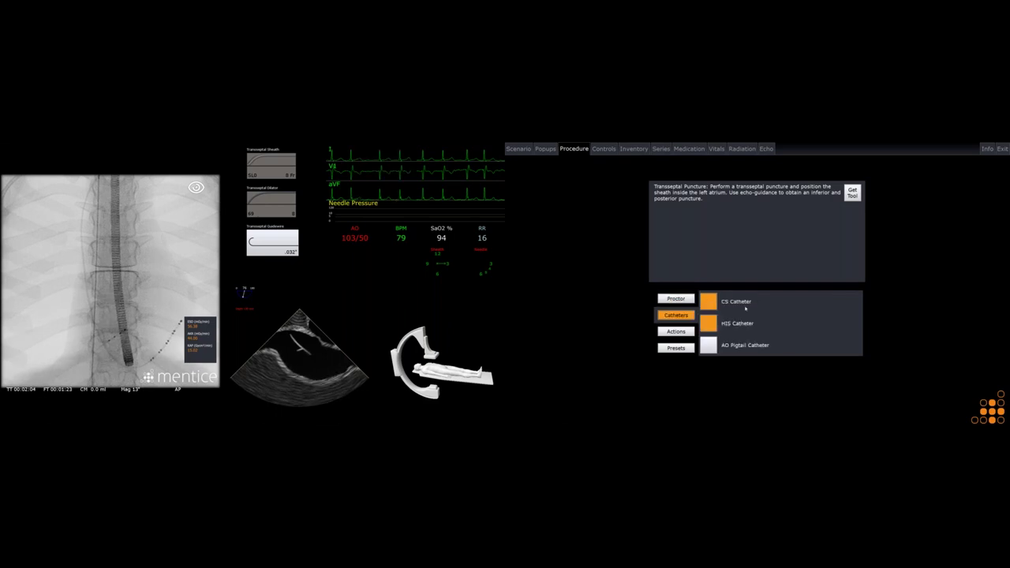
pyautogui.click(715, 347)
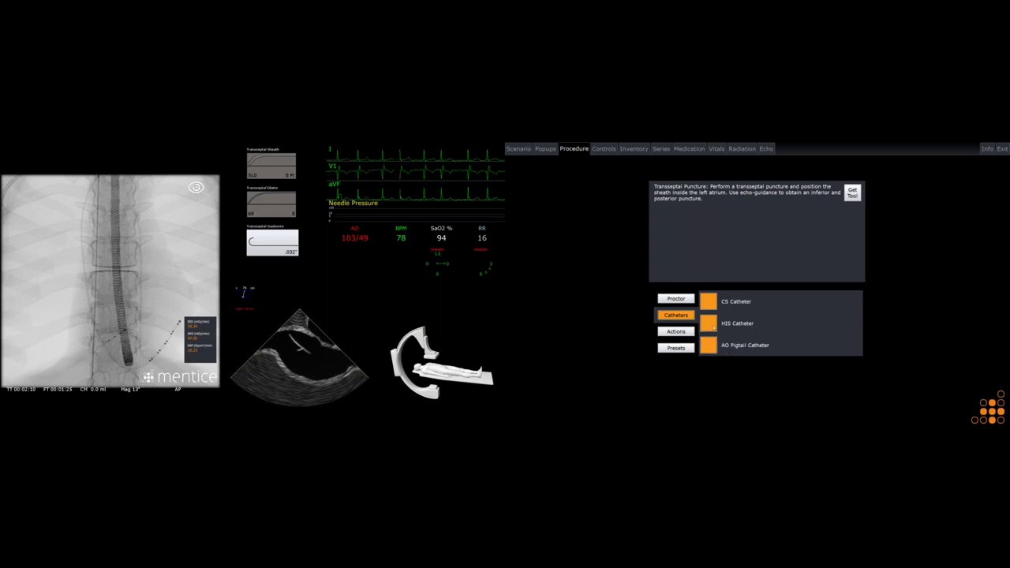
pyautogui.click(709, 324)
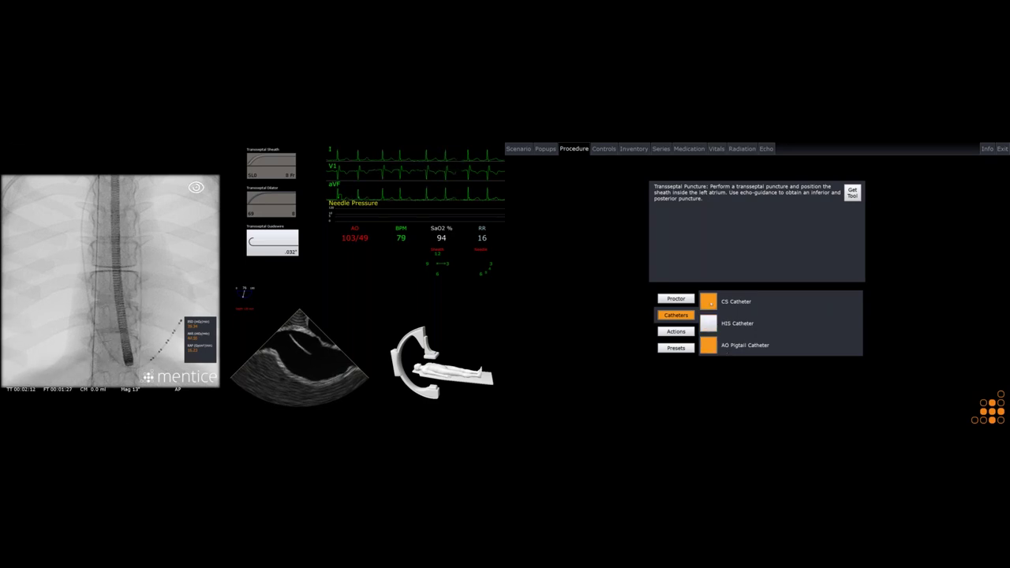
pyautogui.click(711, 304)
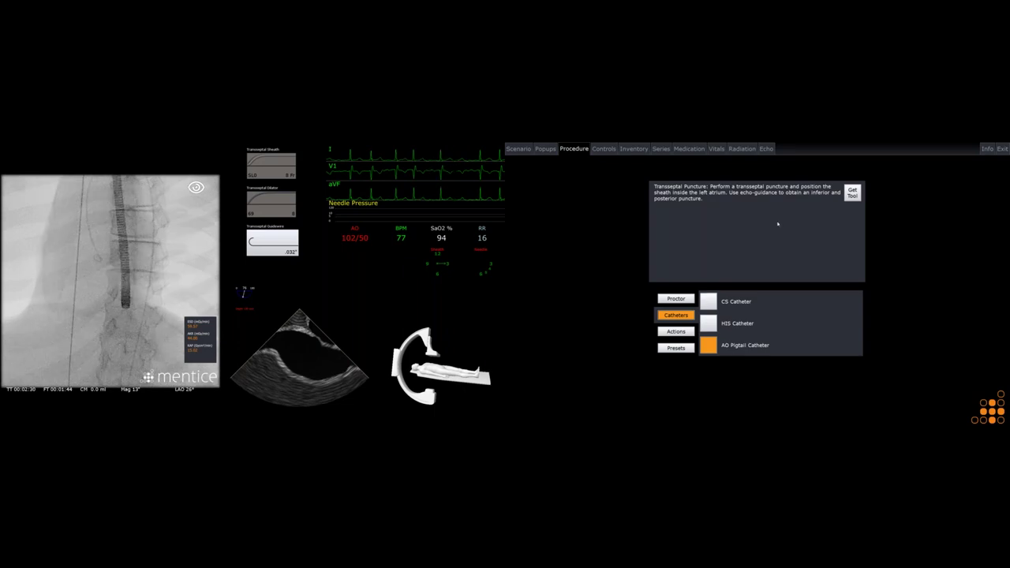
# Rotate the TEE image plane with the Echo tab's image rotation control
pyautogui.click(764, 150)
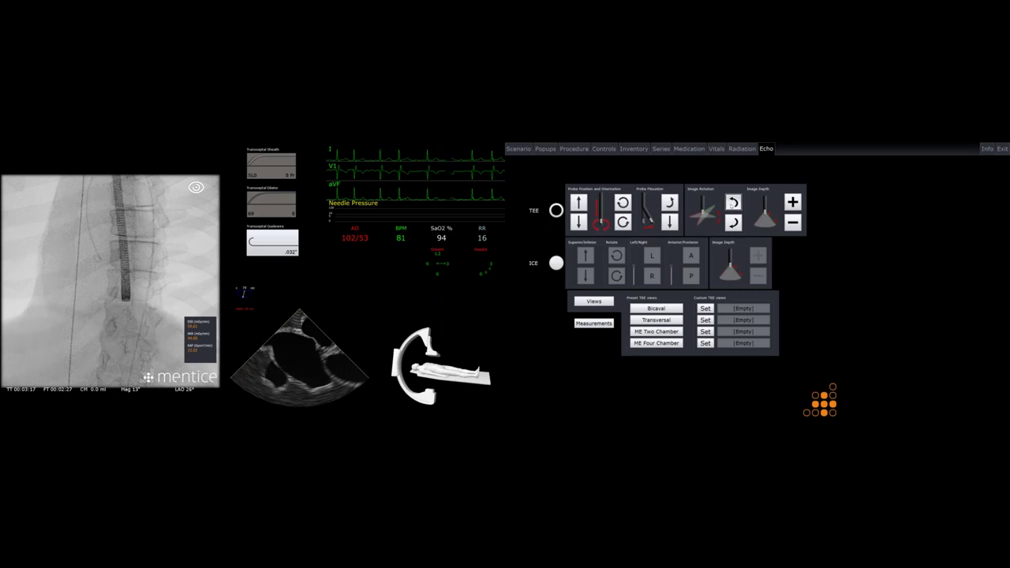
pyautogui.click(733, 202)
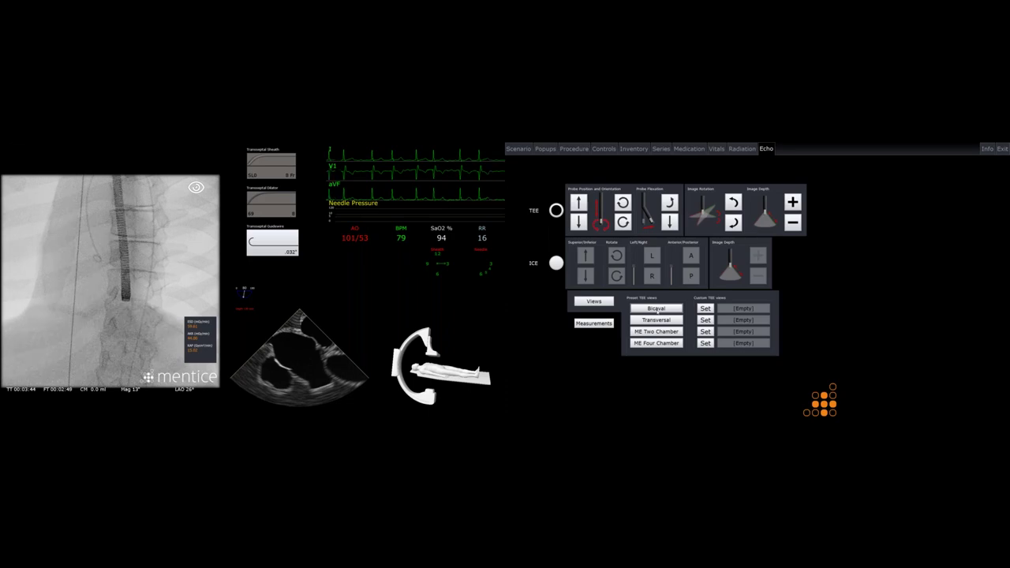
# Switch the TEE preset from Bicaval to Transversal, ending on the echo controls
pyautogui.click(657, 309)
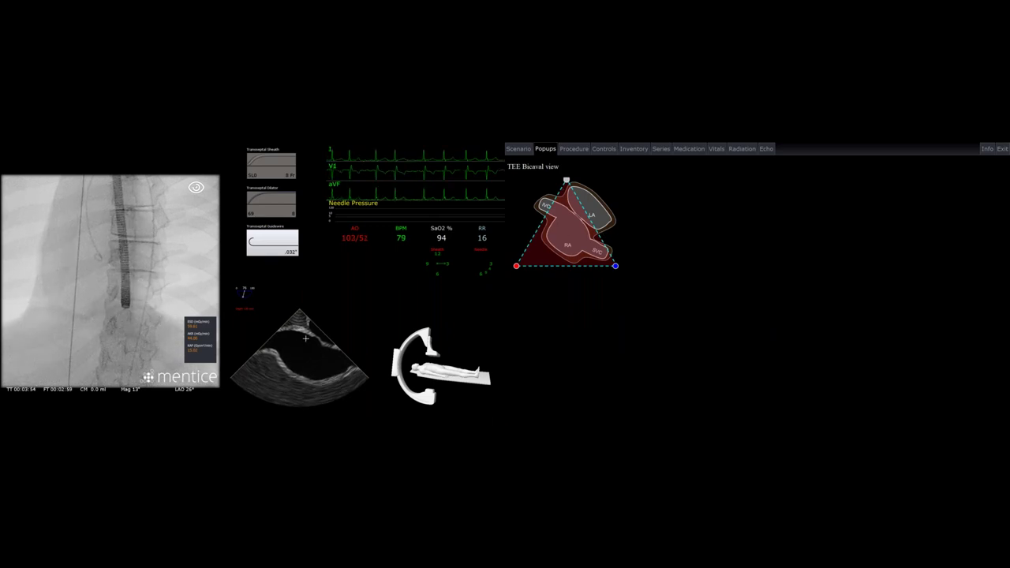
pyautogui.click(764, 150)
pyautogui.click(657, 322)
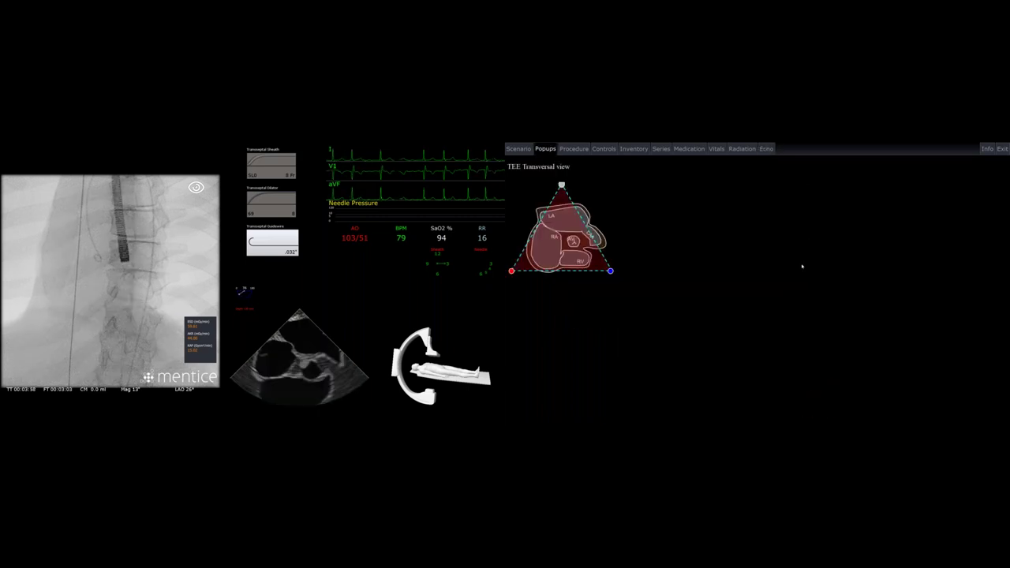
pyautogui.click(765, 148)
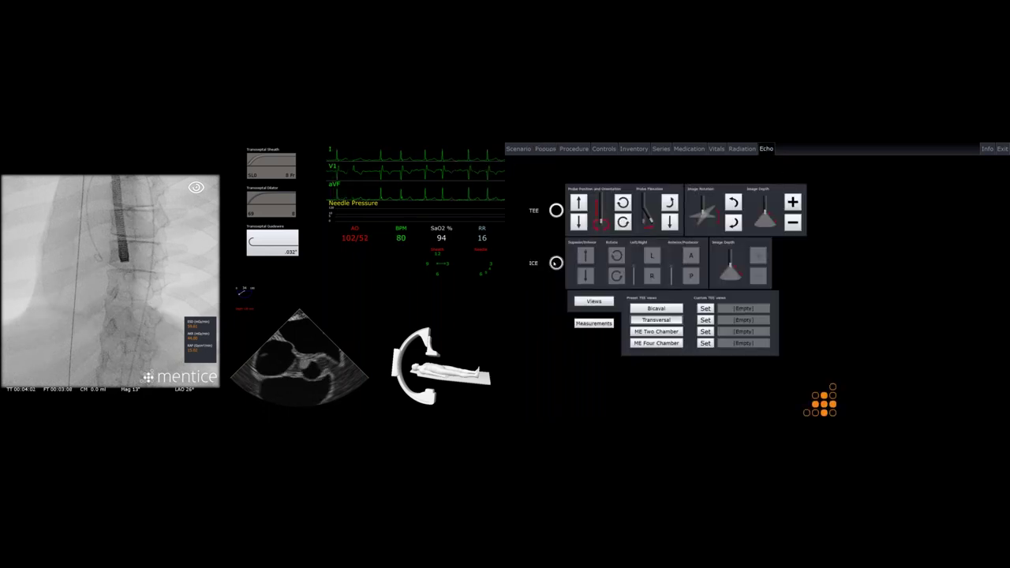
# Switch echo to ICE, advance the probe superiorly, and select ICE Home View
pyautogui.click(556, 263)
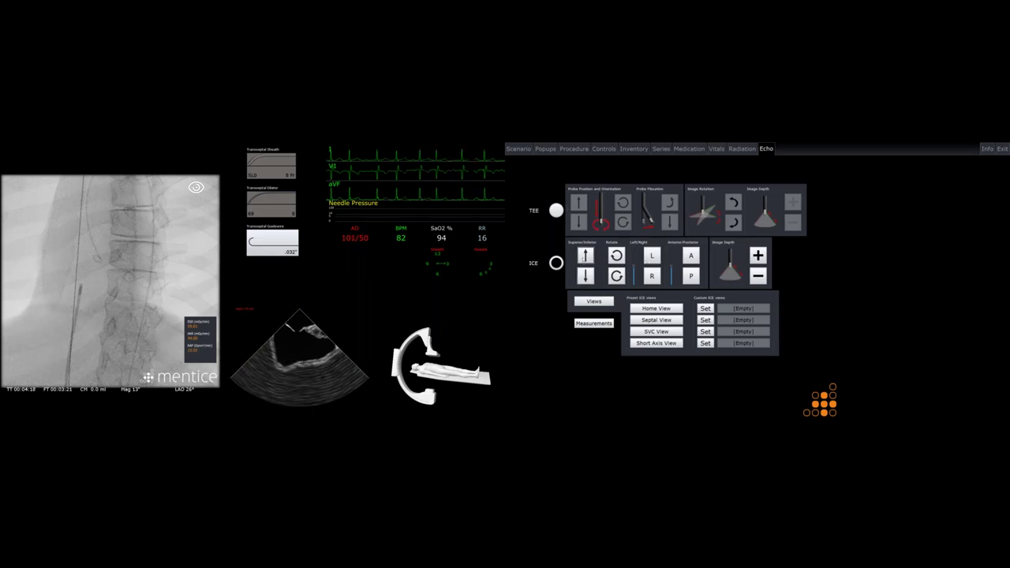
pyautogui.click(586, 256)
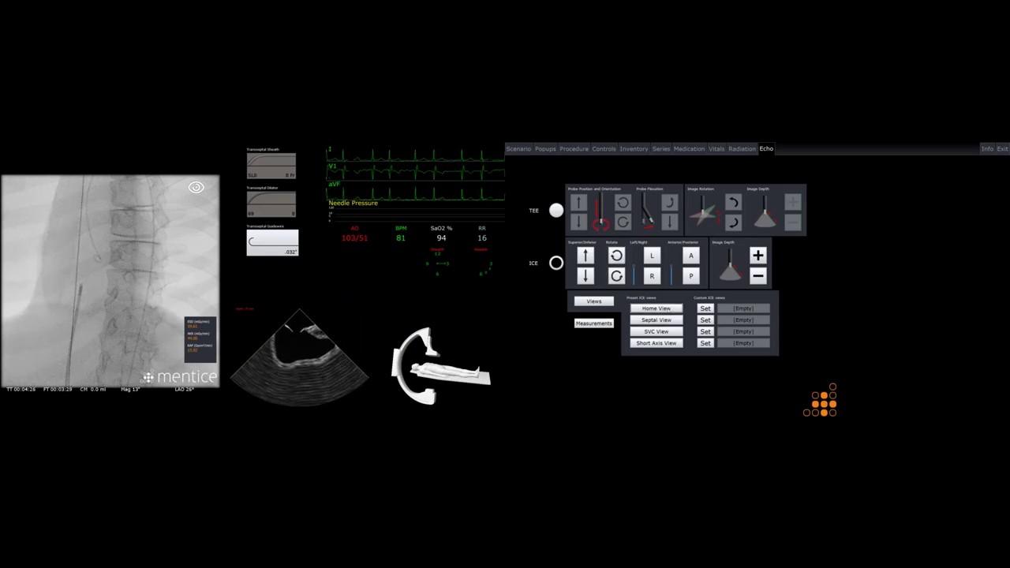
pyautogui.click(656, 309)
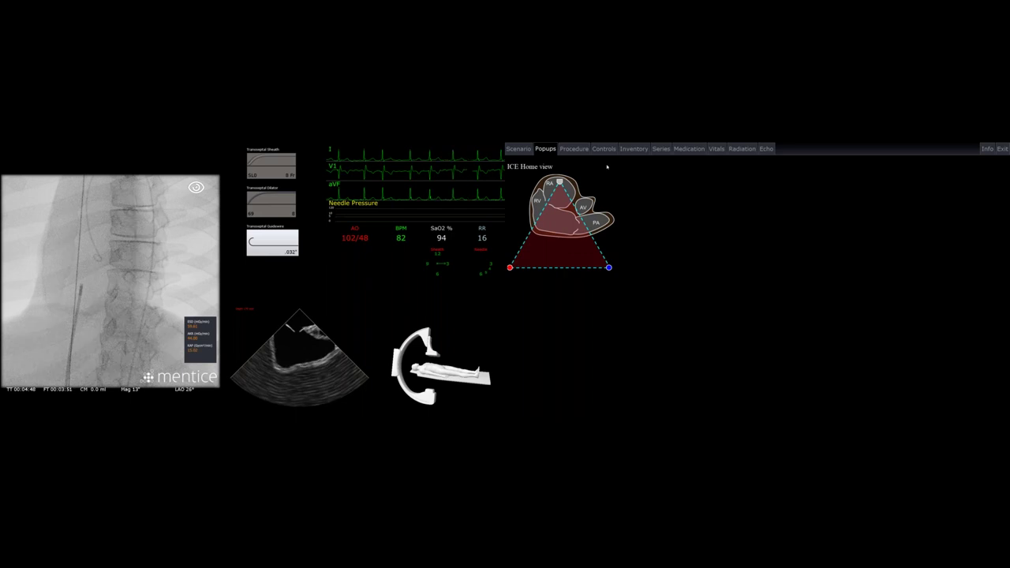
# Browse the procedure's Actions, Presets and Proctor lists, then return to Echo controls
pyautogui.click(766, 150)
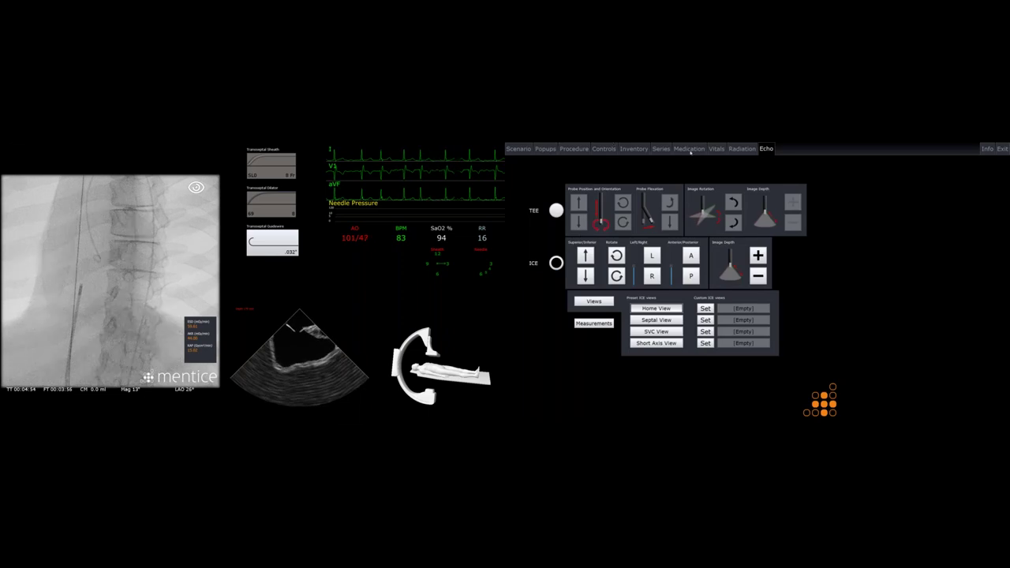
pyautogui.click(574, 148)
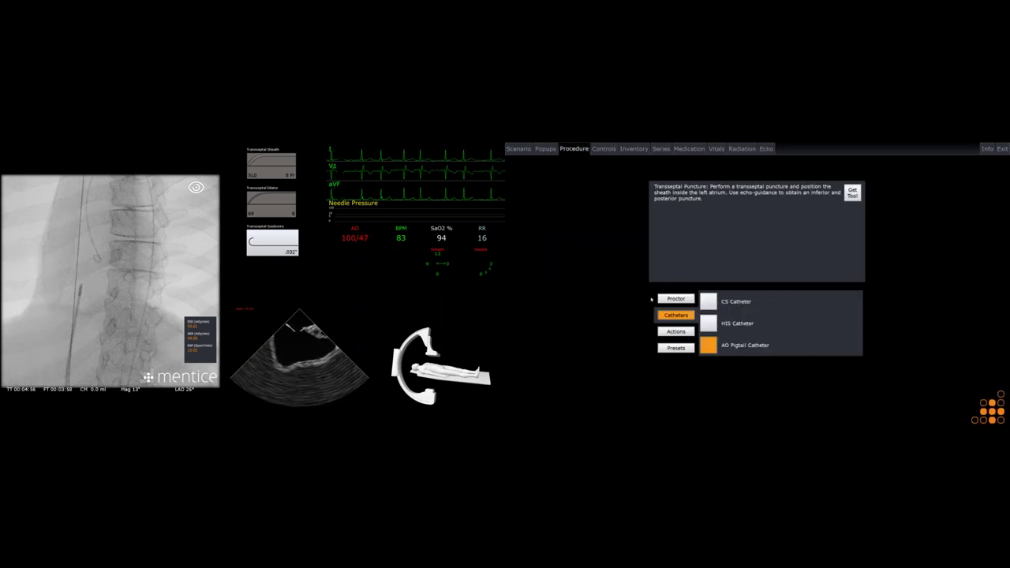
pyautogui.click(676, 332)
pyautogui.click(677, 348)
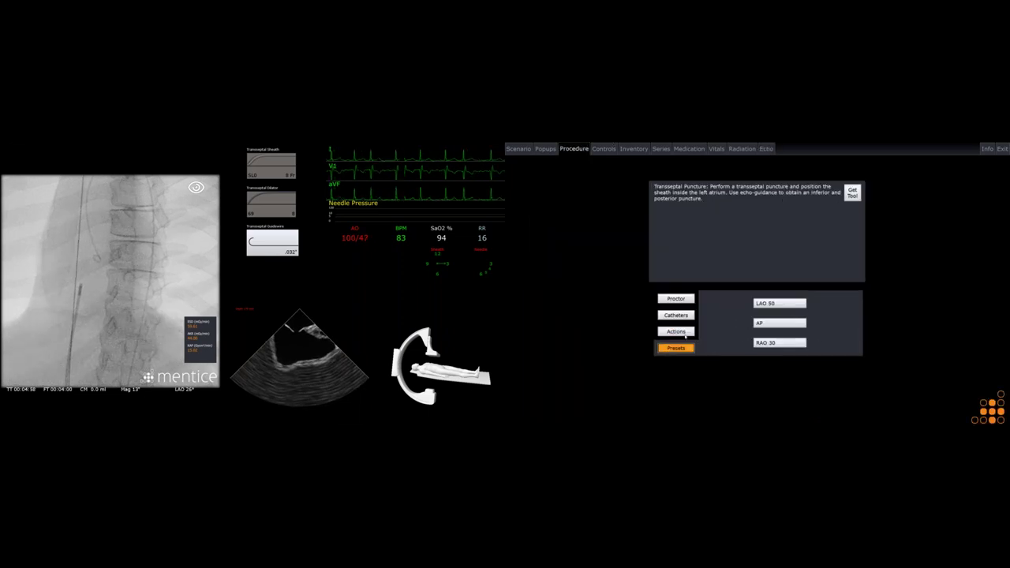
pyautogui.click(679, 300)
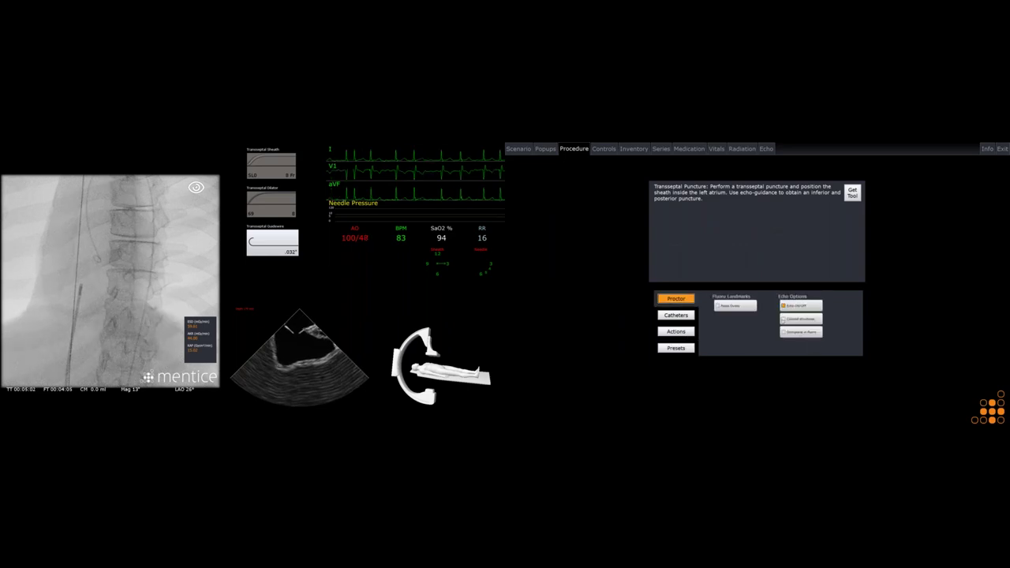
pyautogui.click(765, 149)
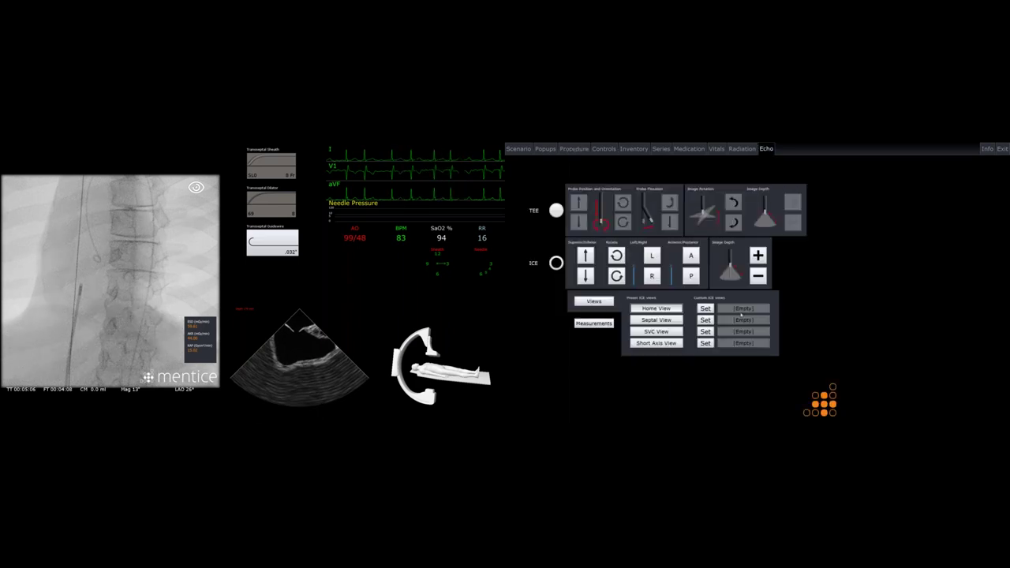
# Select the ICE Septal View, then the SVC (Caval) View
pyautogui.click(672, 322)
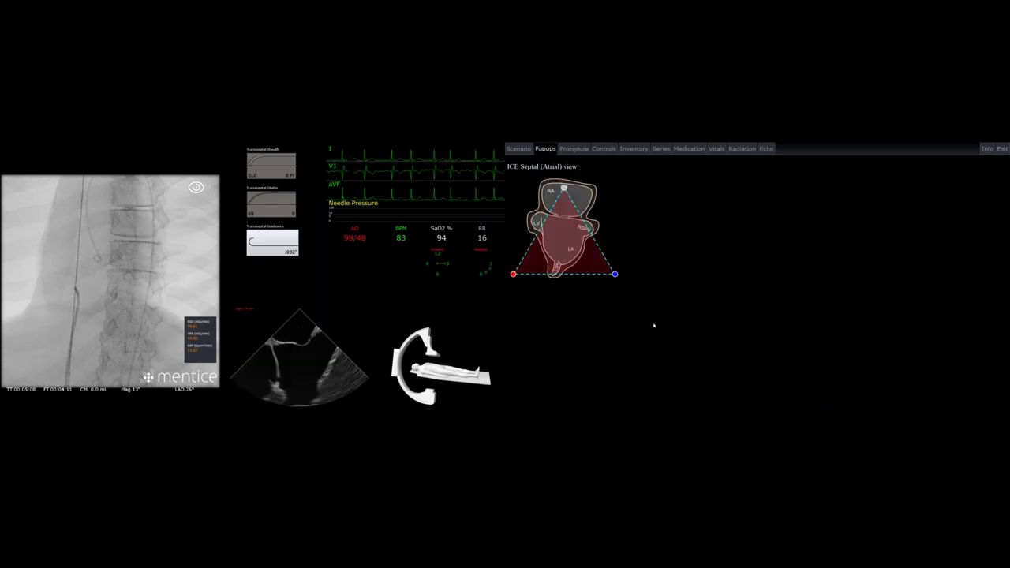
pyautogui.click(766, 148)
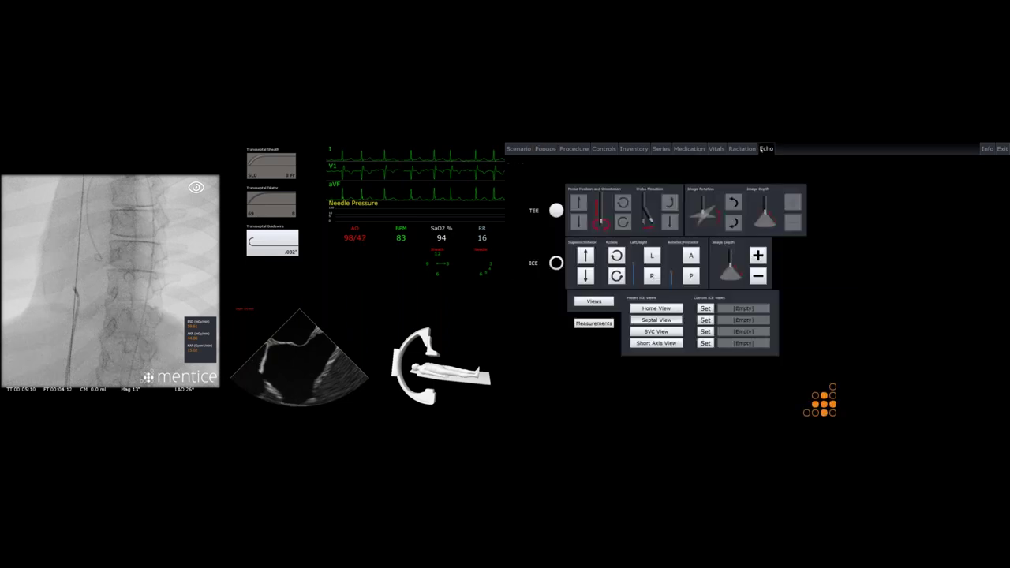
pyautogui.click(662, 331)
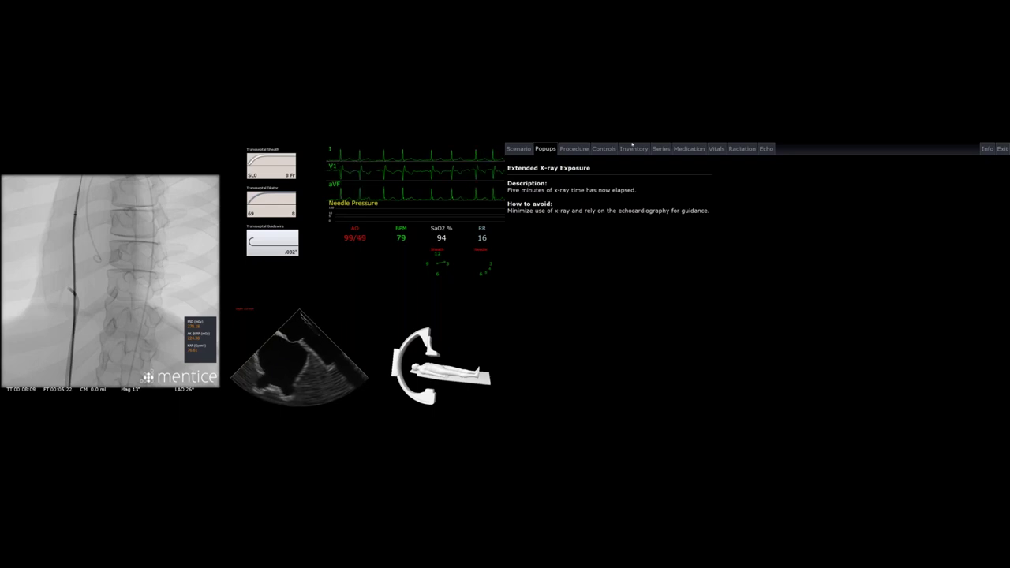
# Show the Radiation tab's patient dose and scatter heatmap
pyautogui.click(742, 148)
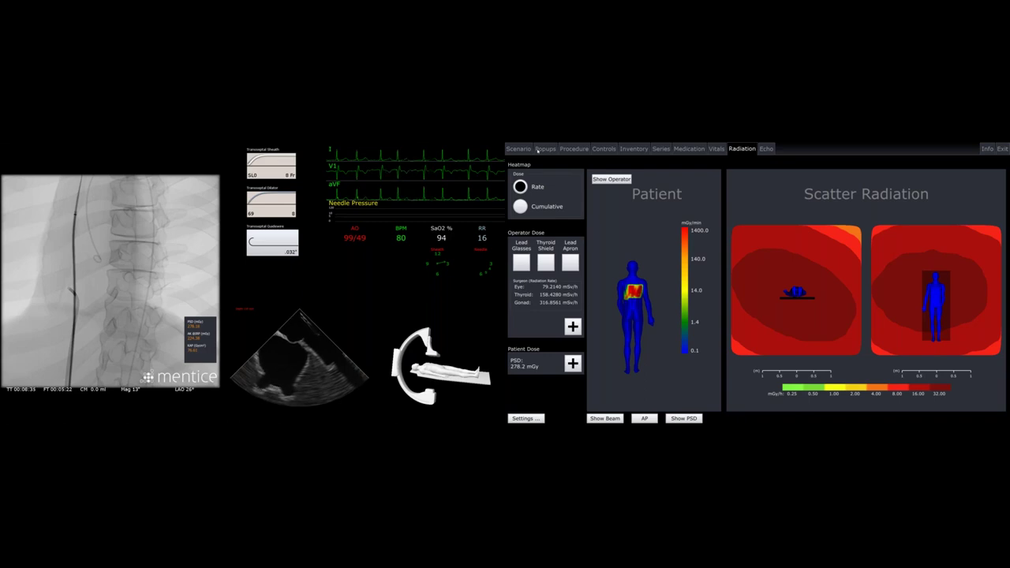
# Show the Angiomax (bivalirudin) dosing: a 7.5 mg bolus and a 4.29 mcg/kg/min infusion
pyautogui.click(686, 150)
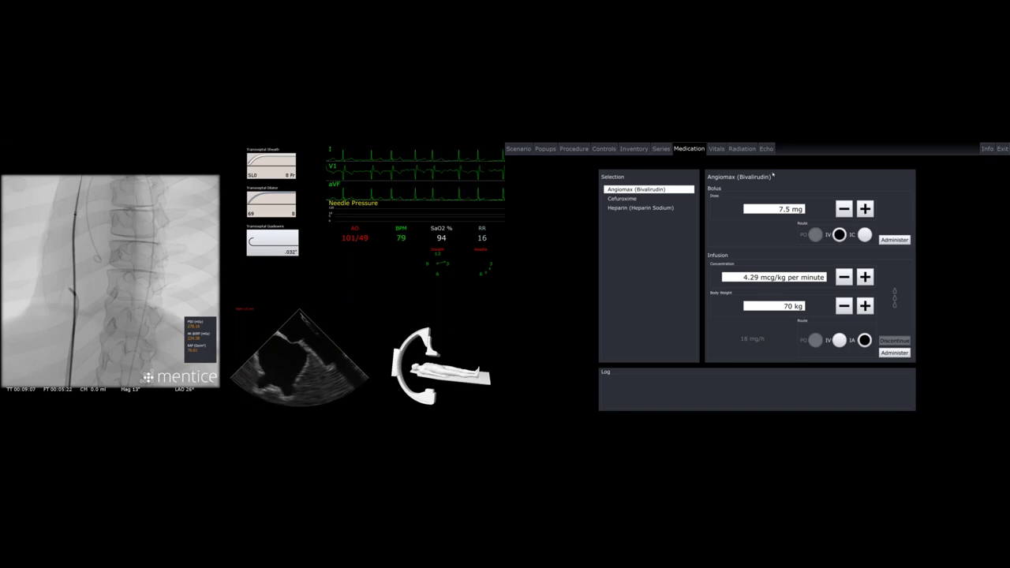
# Return to the transseptal puncture instructions with their proctor landmark and echo options
pyautogui.click(585, 149)
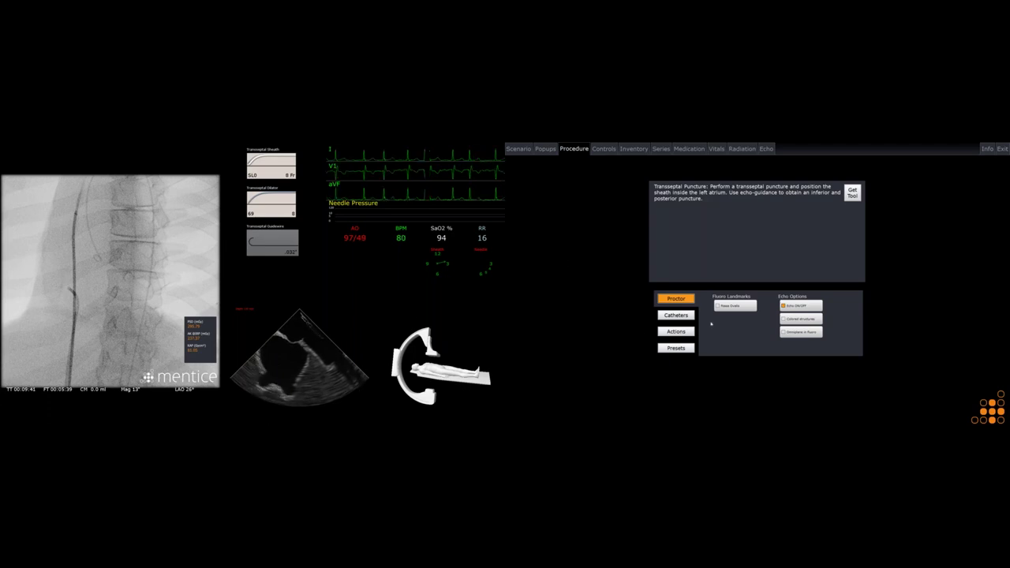
# Set the TEE echo to the Bicaval preset view, then return to the procedure instructions
pyautogui.click(767, 148)
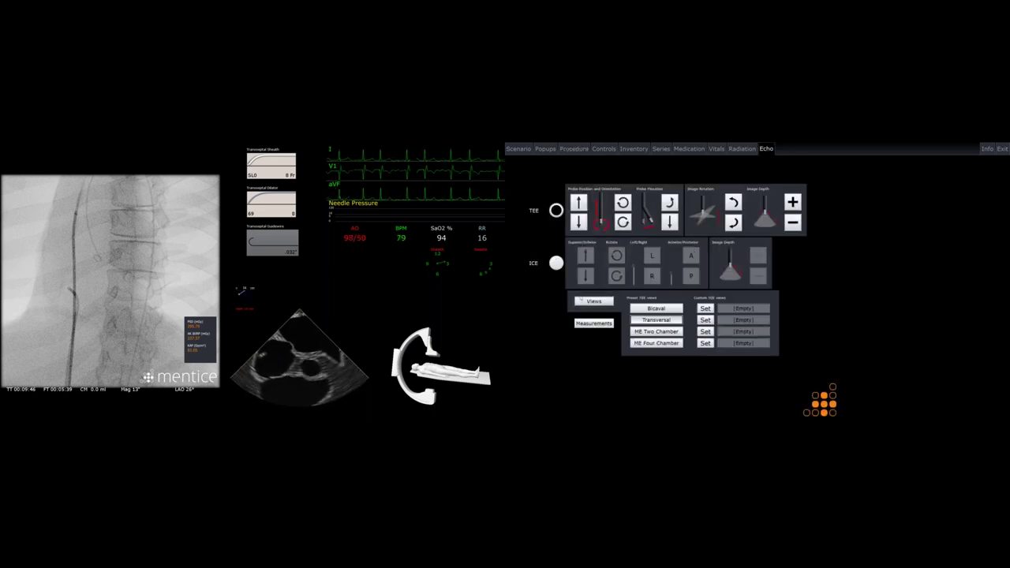
pyautogui.click(652, 310)
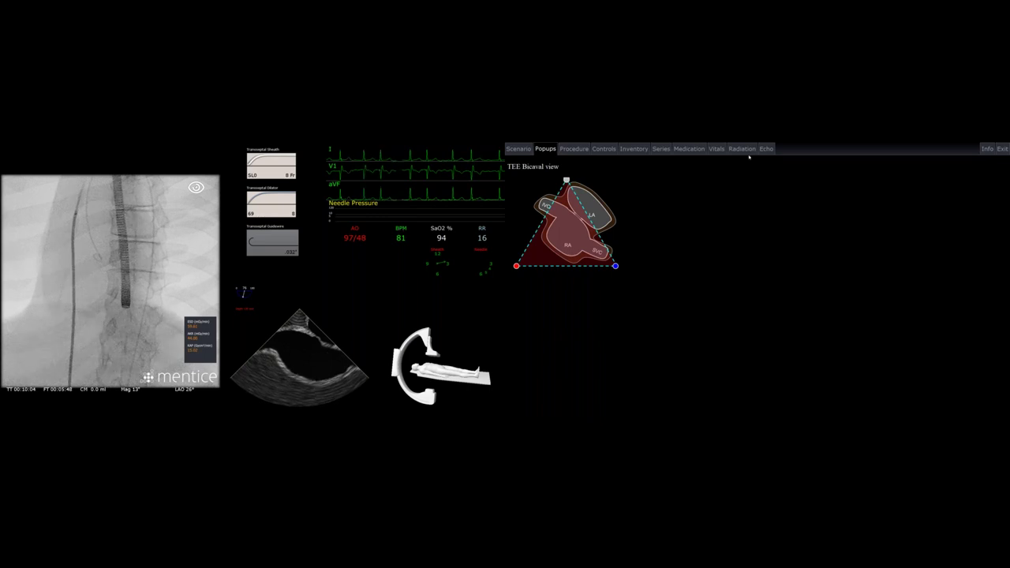
pyautogui.click(574, 148)
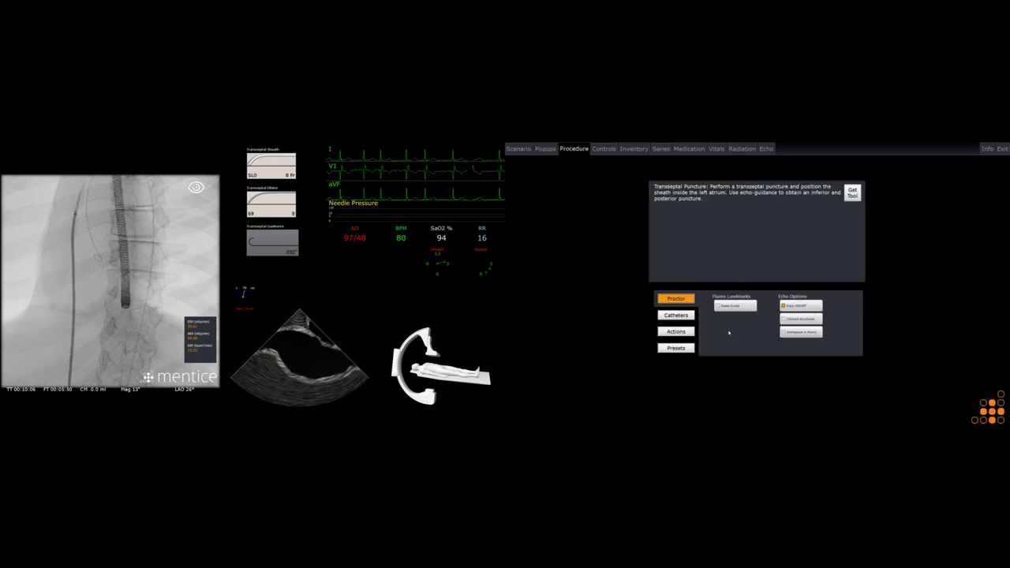
# Enable 'Orthoplane in fluoro' to overlay the echo imaging plane on fluoroscopy
pyautogui.click(784, 333)
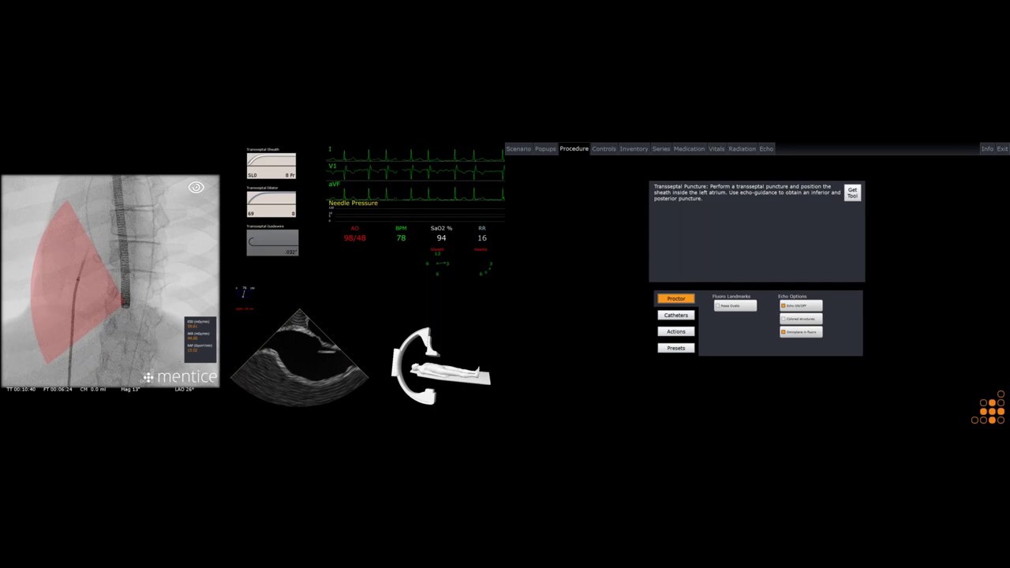
# Cycle the TEE echo through the Transversal, ME Two Chamber and ME Four Chamber presets
pyautogui.click(767, 149)
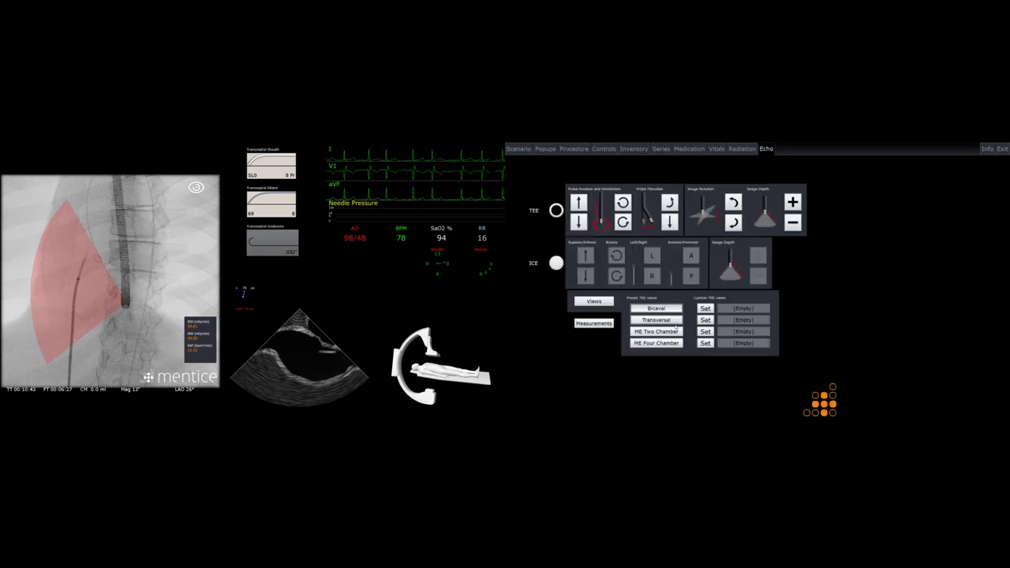
pyautogui.click(674, 322)
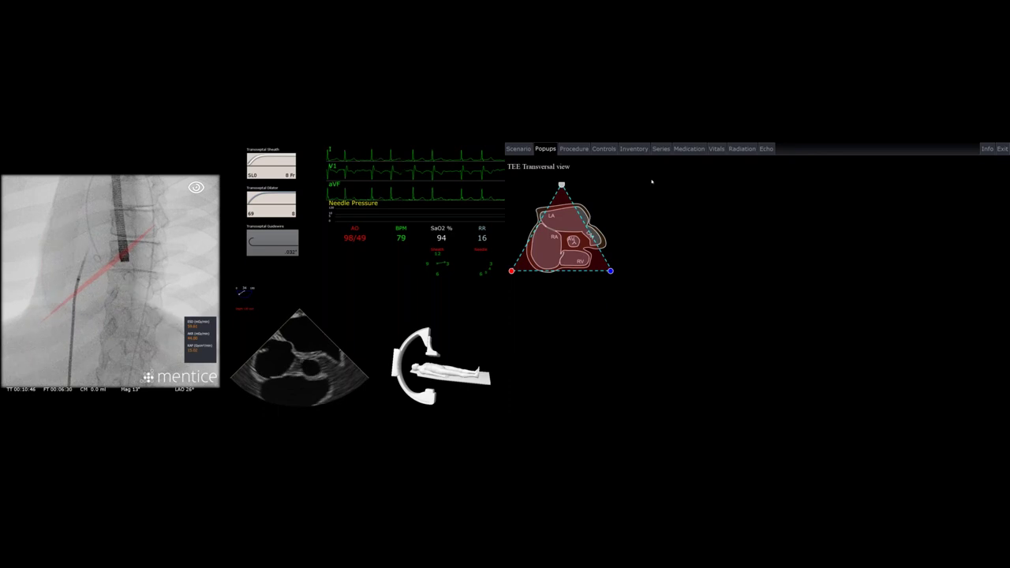
pyautogui.click(764, 150)
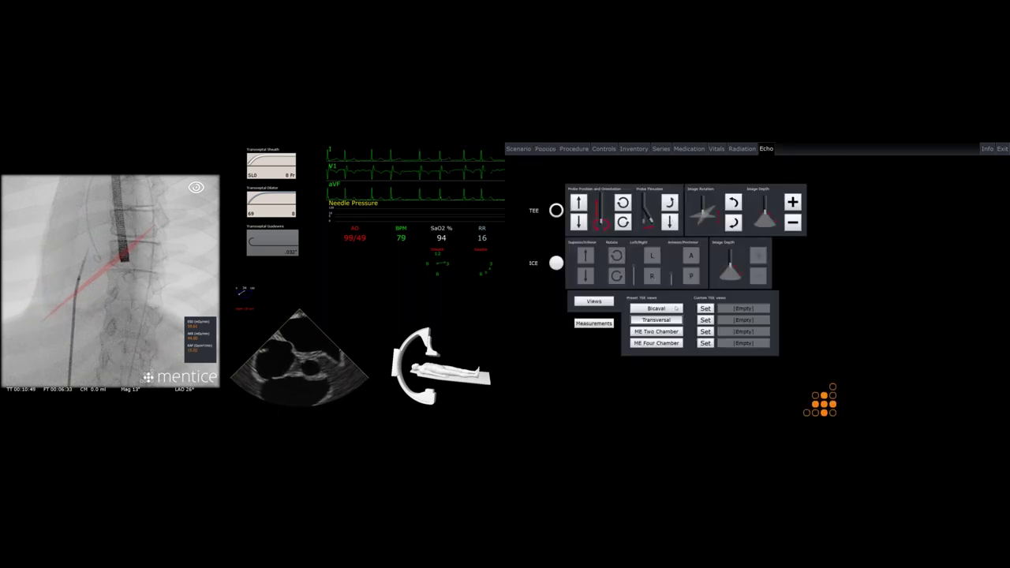
pyautogui.click(668, 332)
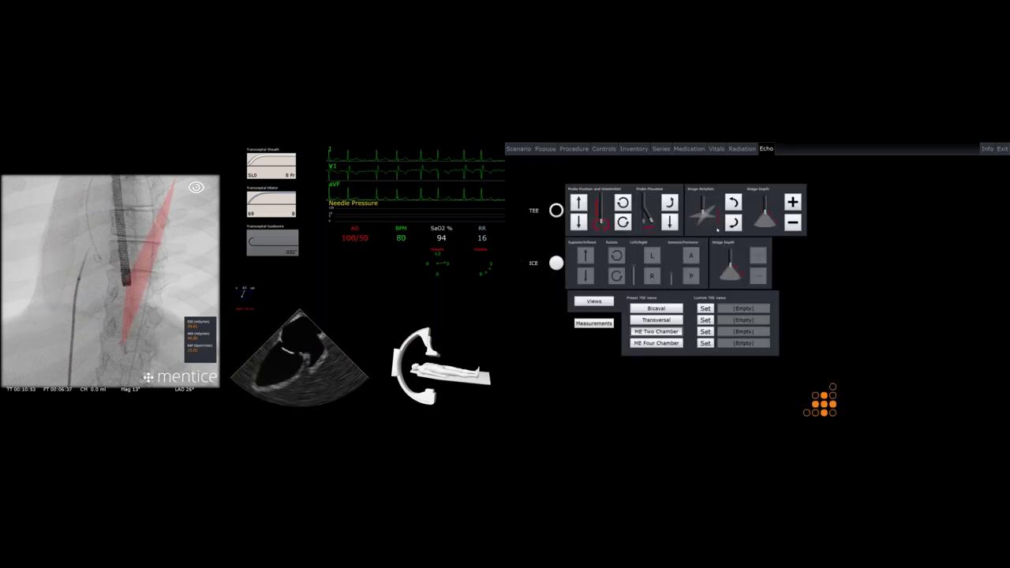
pyautogui.click(672, 344)
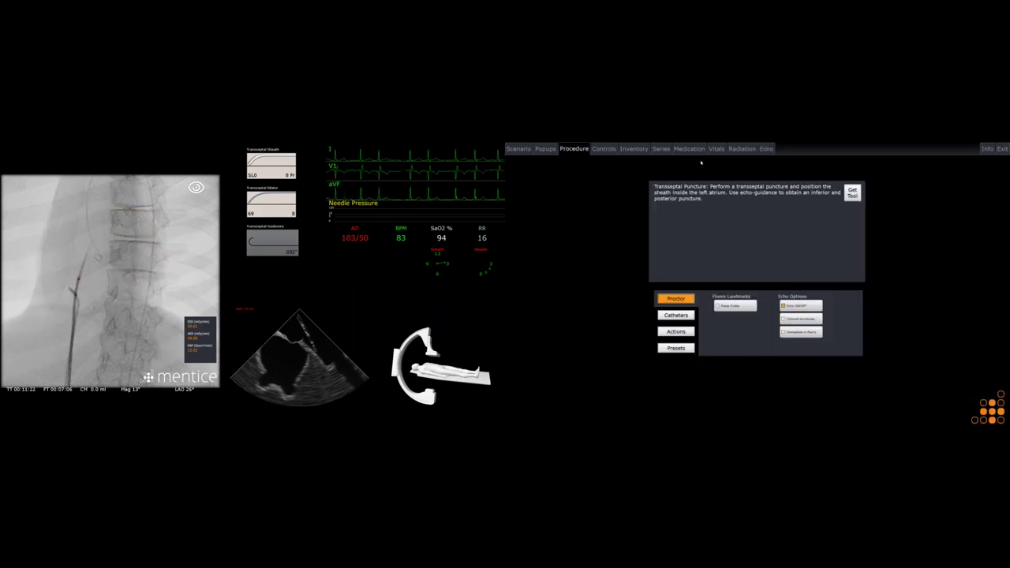
pyautogui.click(529, 148)
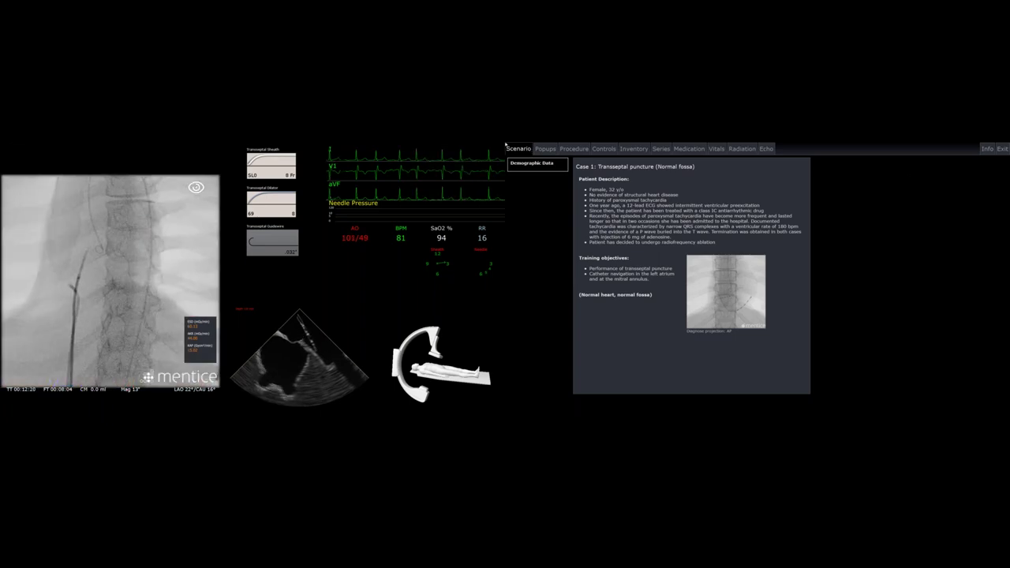
pyautogui.click(589, 147)
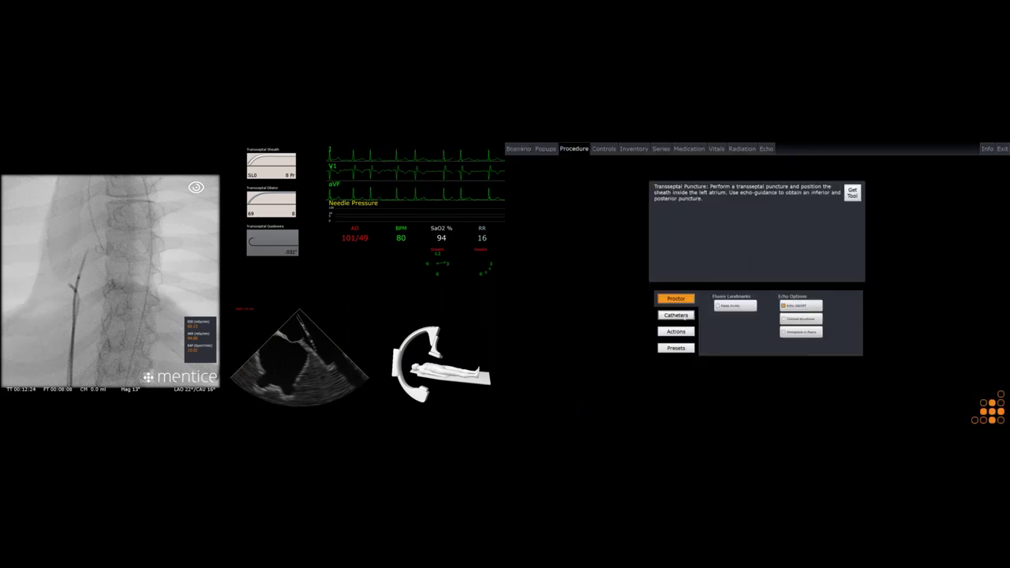
# Inject AO pigtail contrast, confirm an ACT of 135 s, and show the C-arm presets
pyautogui.click(675, 315)
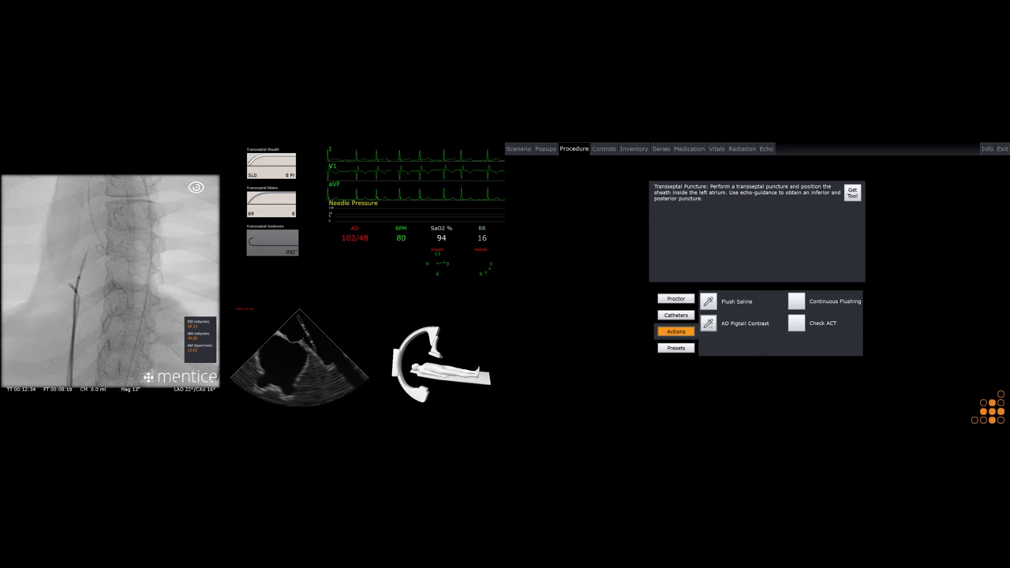
pyautogui.click(709, 324)
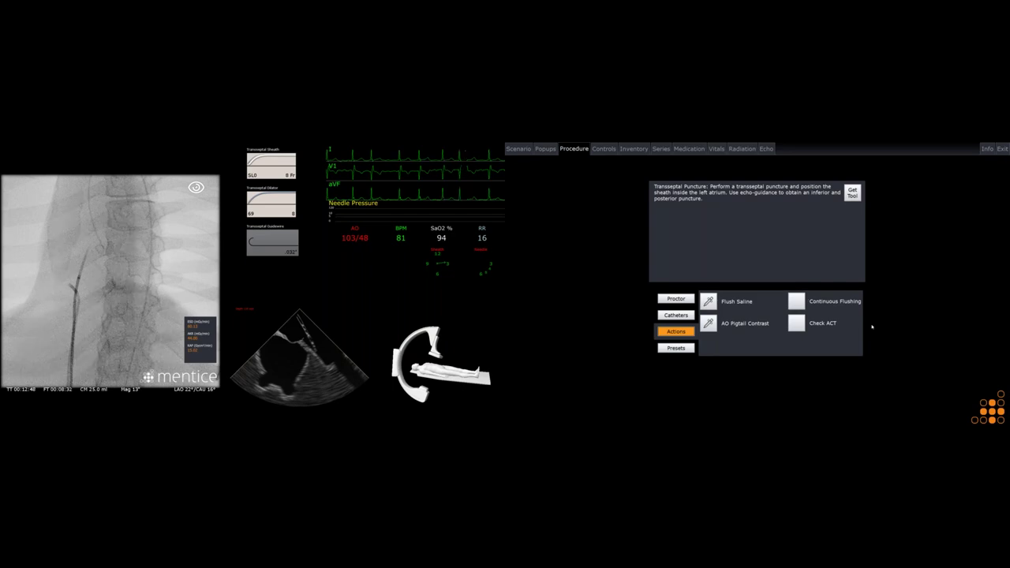
pyautogui.click(796, 324)
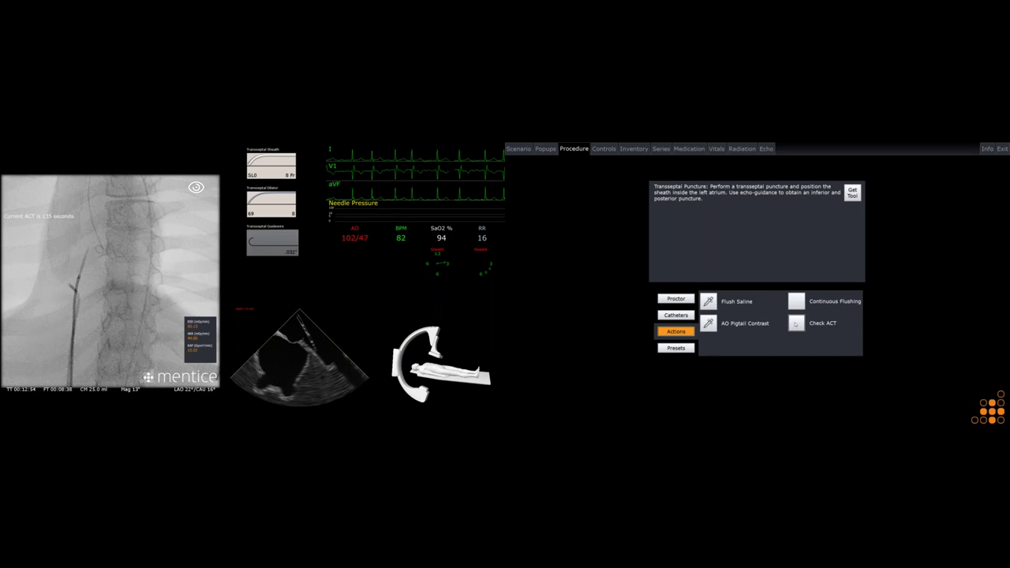
pyautogui.click(677, 346)
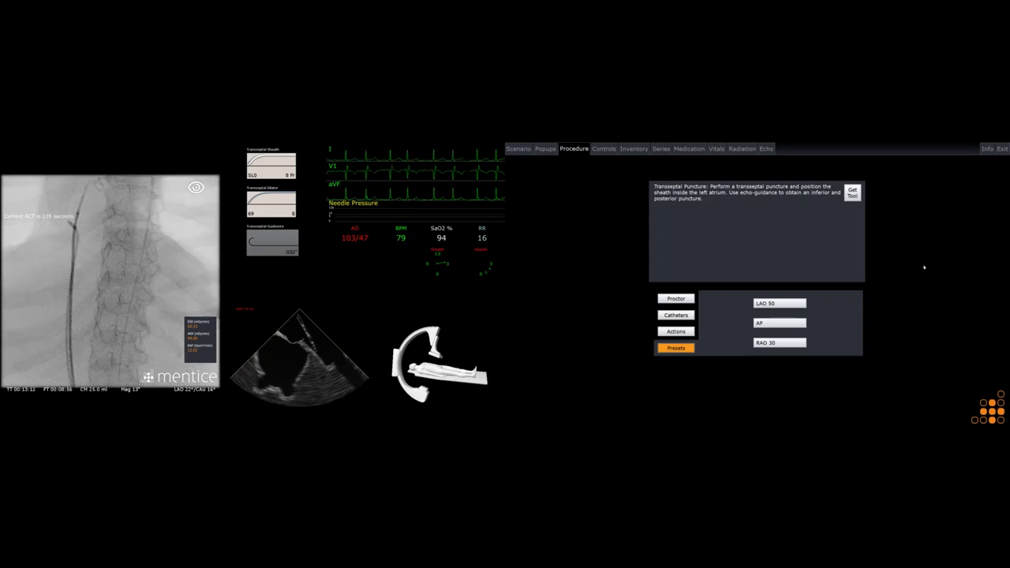
pyautogui.click(676, 298)
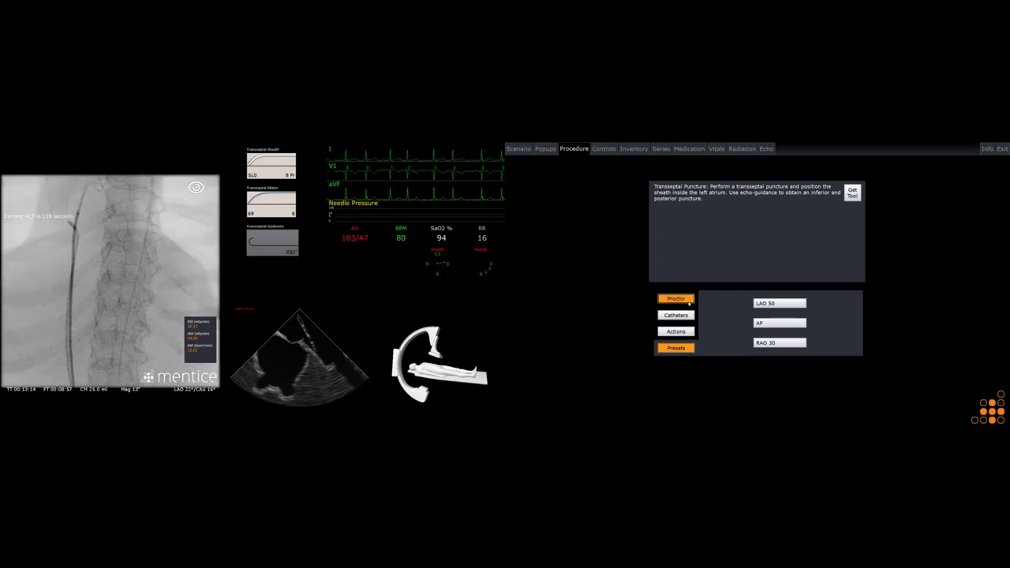
pyautogui.click(674, 332)
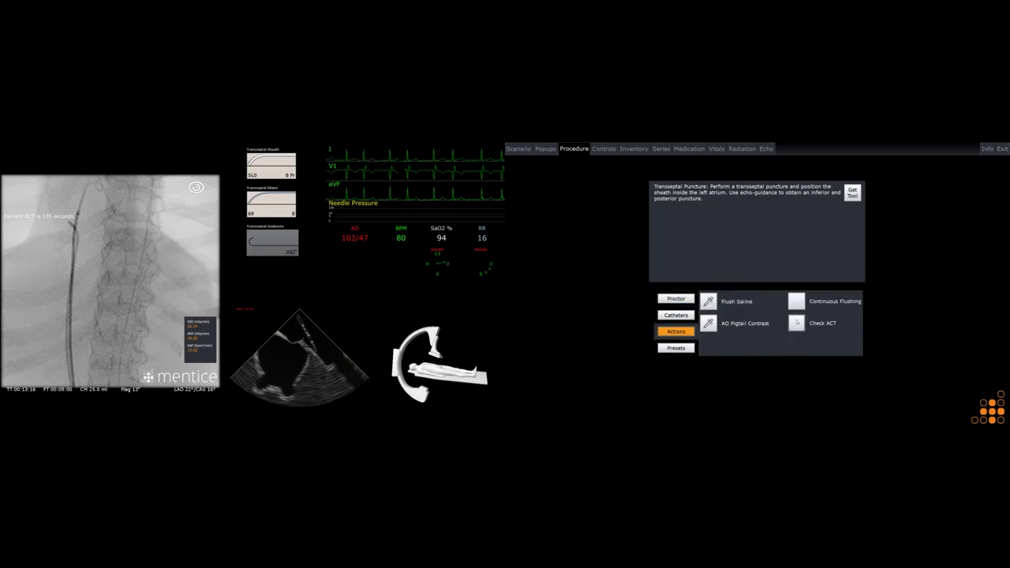
pyautogui.click(684, 350)
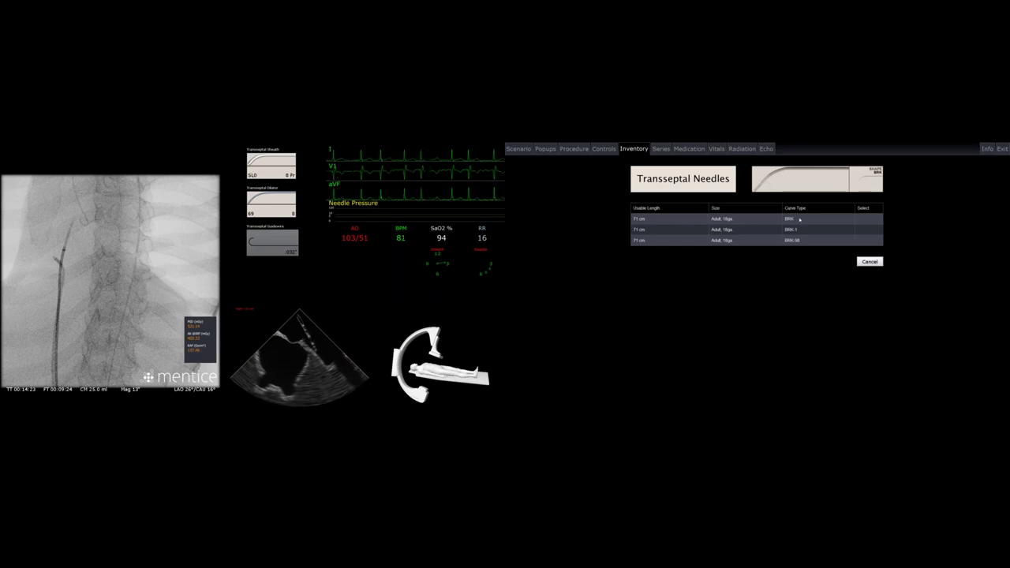
# Compare the BRK-1 and BRK-98 needle curves, then load the BRK-1 18-gauge needle
pyautogui.click(790, 220)
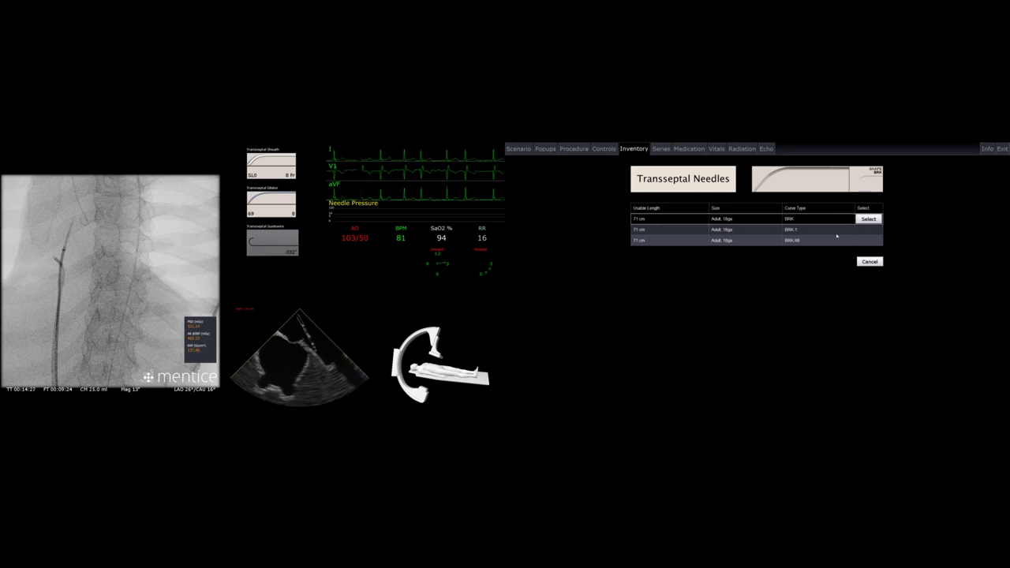
pyautogui.click(835, 230)
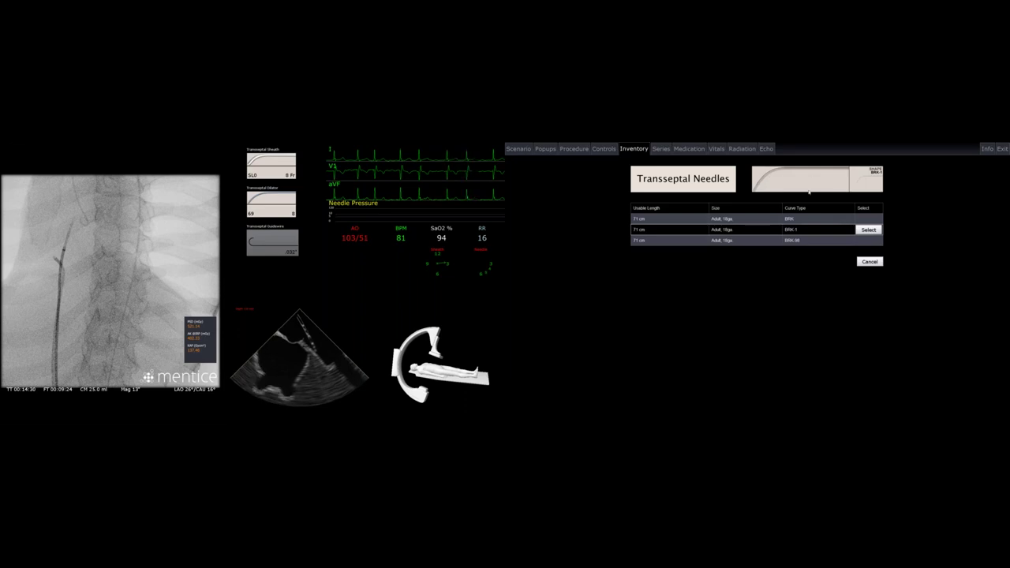
pyautogui.click(813, 241)
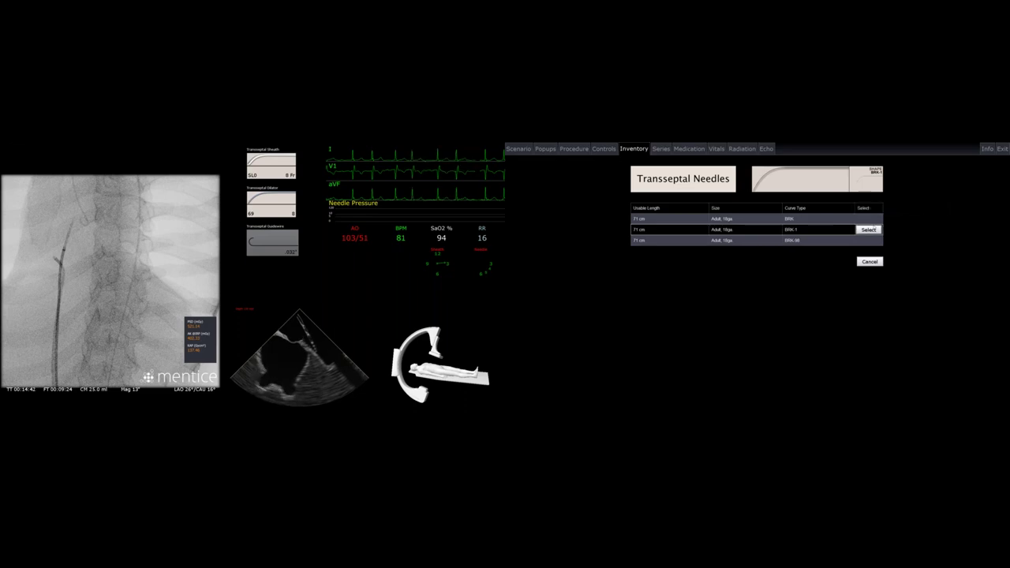
pyautogui.click(871, 229)
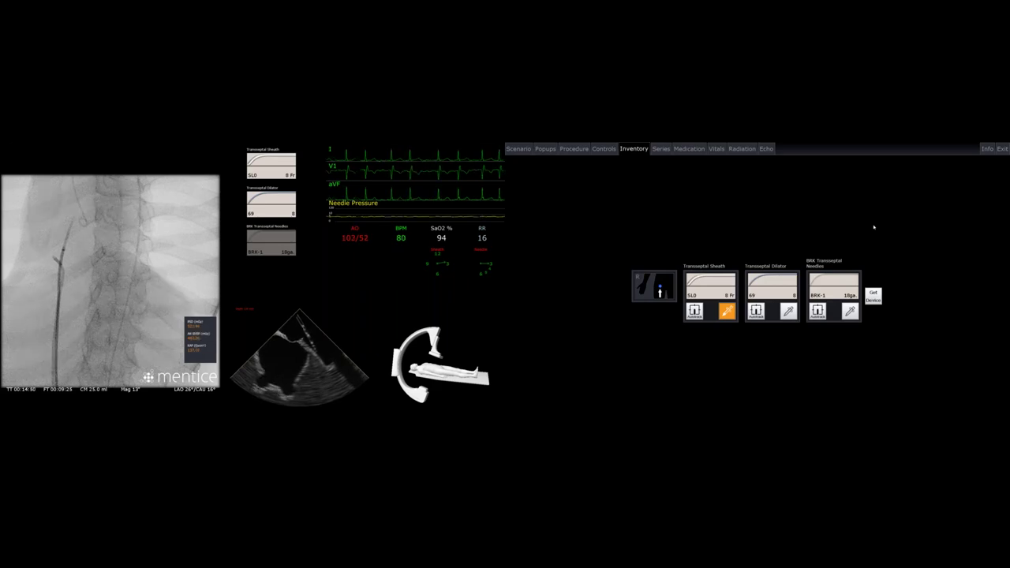
# View the transseptal puncture task, then the fluoroscope and projection controls
pyautogui.click(578, 150)
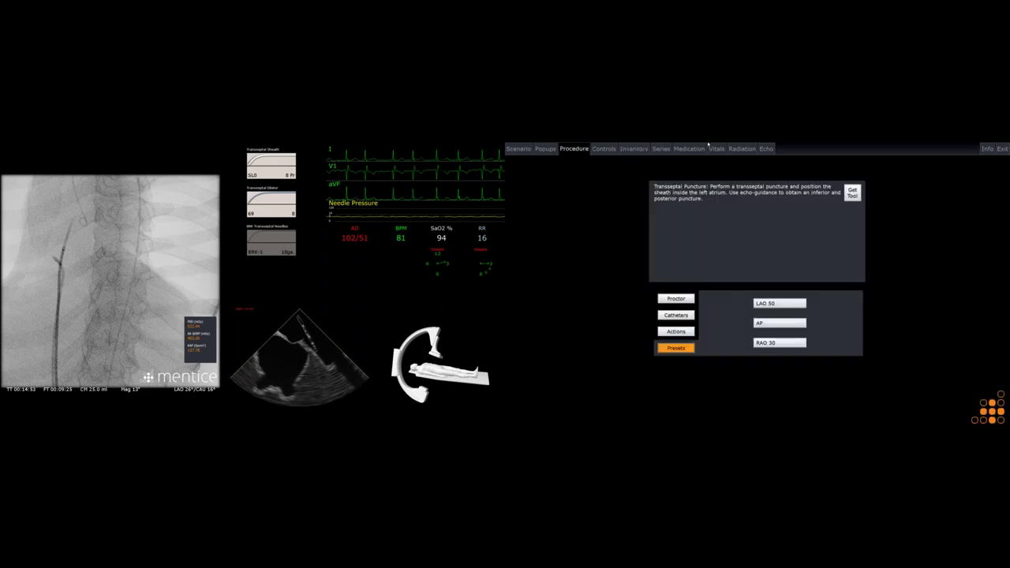
pyautogui.click(604, 149)
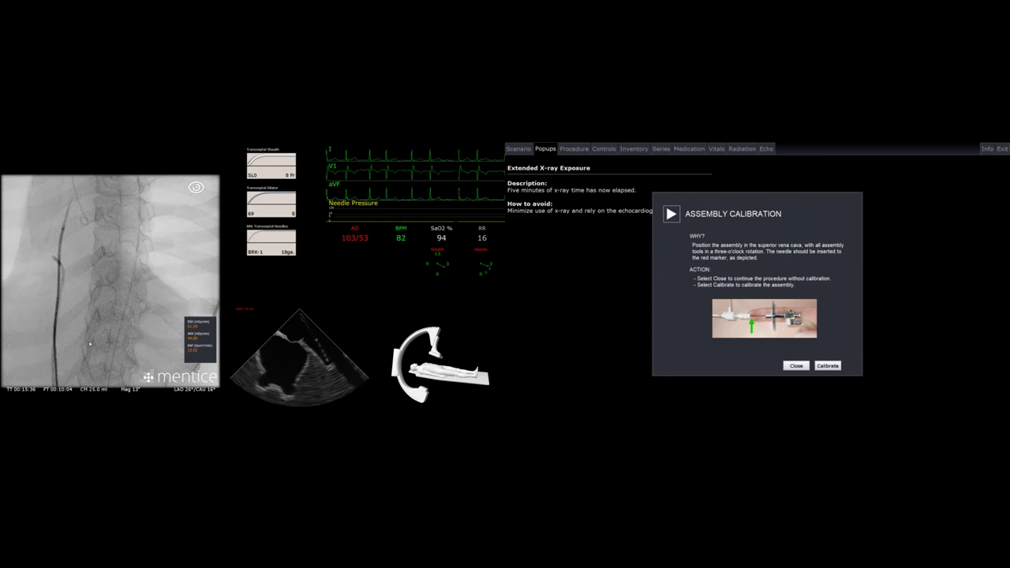
# Calibrate the sheath, dilator and needle assembly in the Assembly Calibration dialog
pyautogui.click(827, 367)
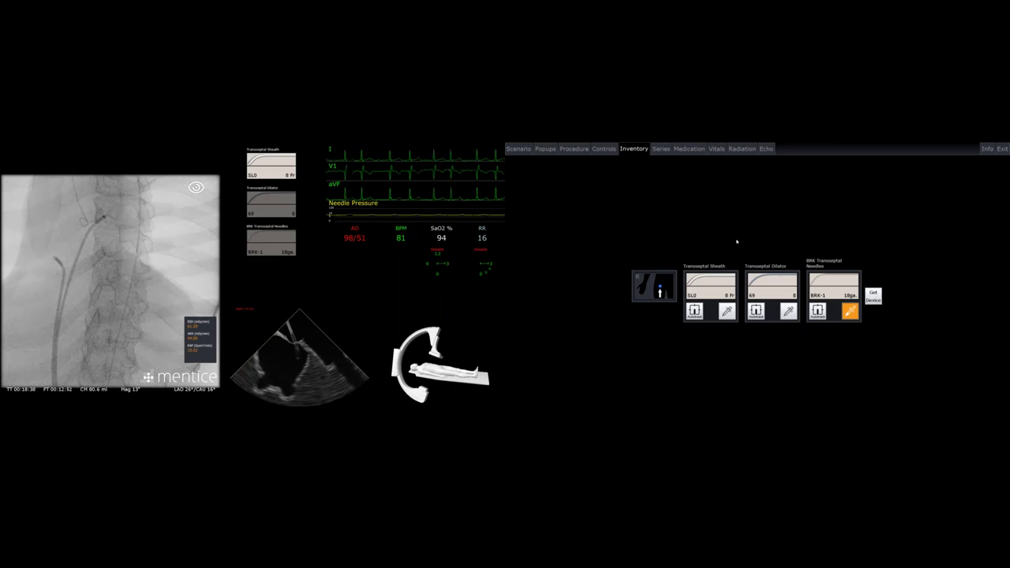
# Deactivate the BRK needle so only the transseptal sheath stays active
pyautogui.click(727, 311)
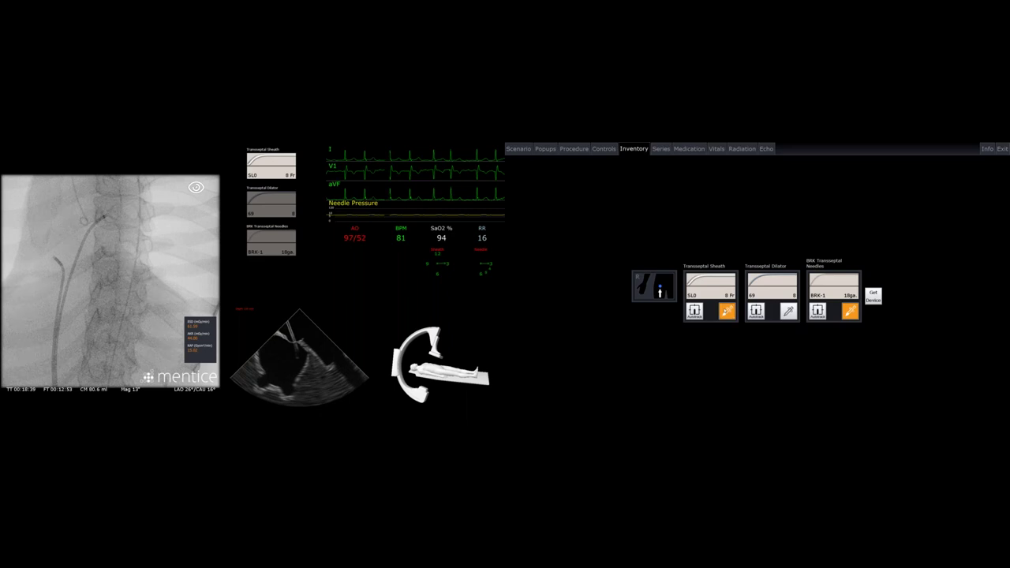
pyautogui.click(850, 311)
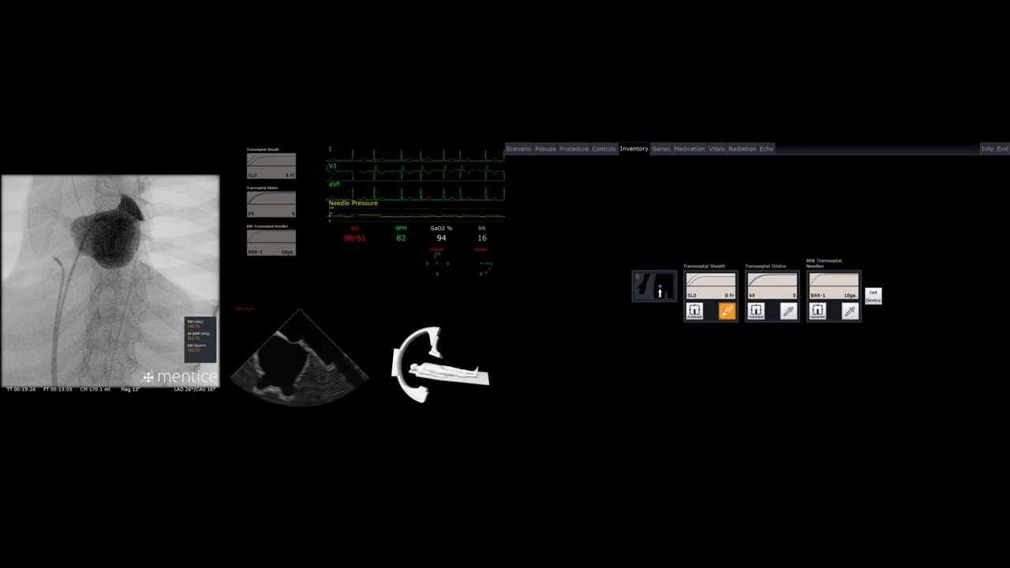
# End the case and scroll its metrics report past Handling Events and Inventory to 'Procedure finished'
pyautogui.click(1001, 148)
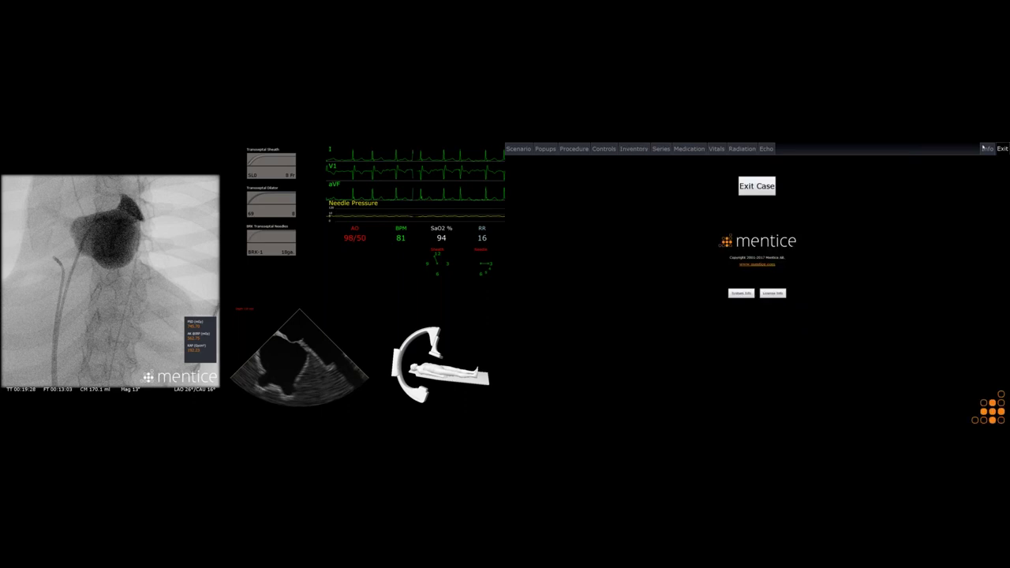
pyautogui.click(760, 186)
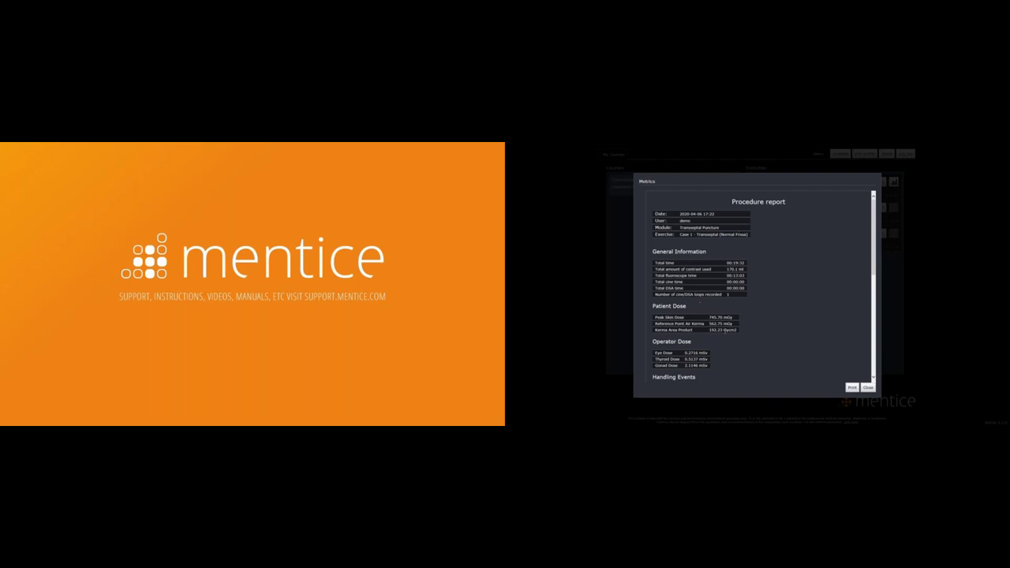
pyautogui.scroll(-2, 735, 381)
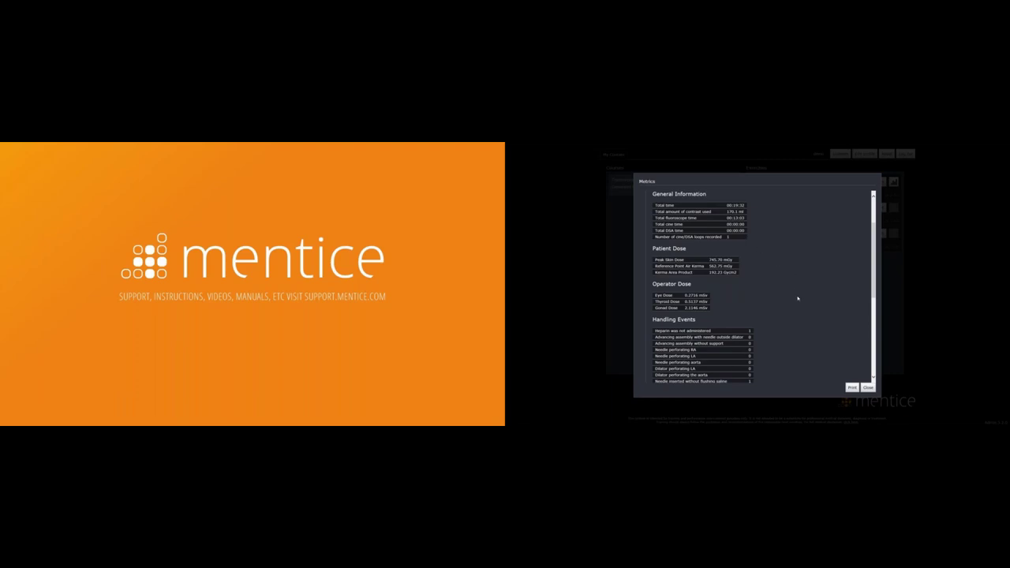
pyautogui.scroll(-2, 799, 299)
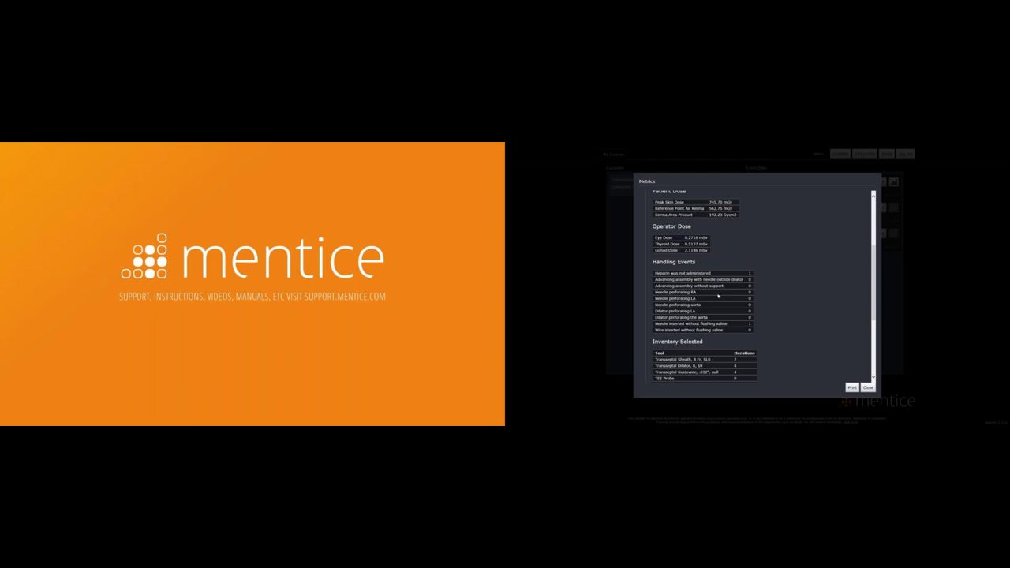
pyautogui.scroll(-1, 734, 323)
pyautogui.scroll(-2, 736, 323)
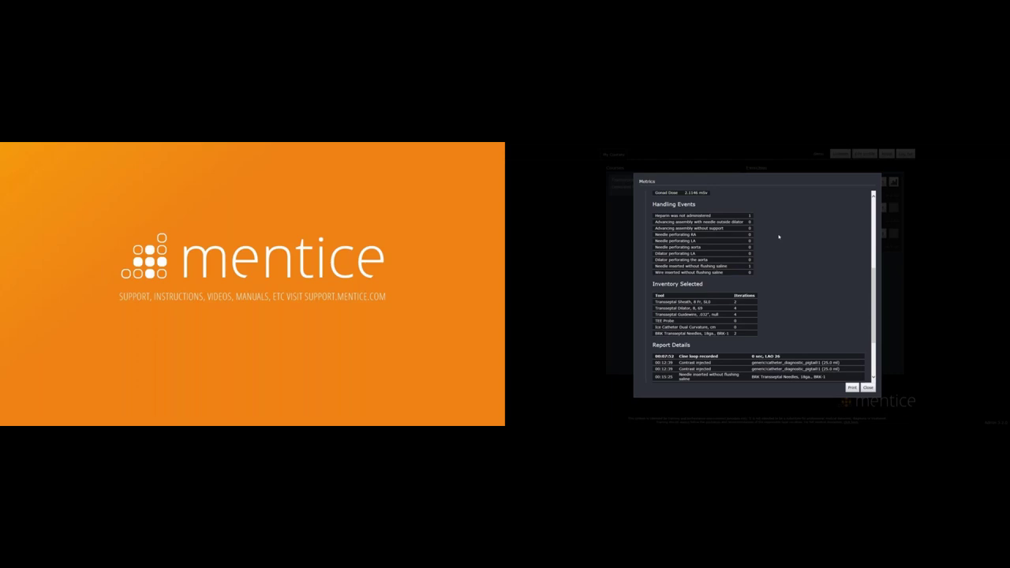
pyautogui.scroll(-1, 765, 329)
pyautogui.scroll(-2, 742, 308)
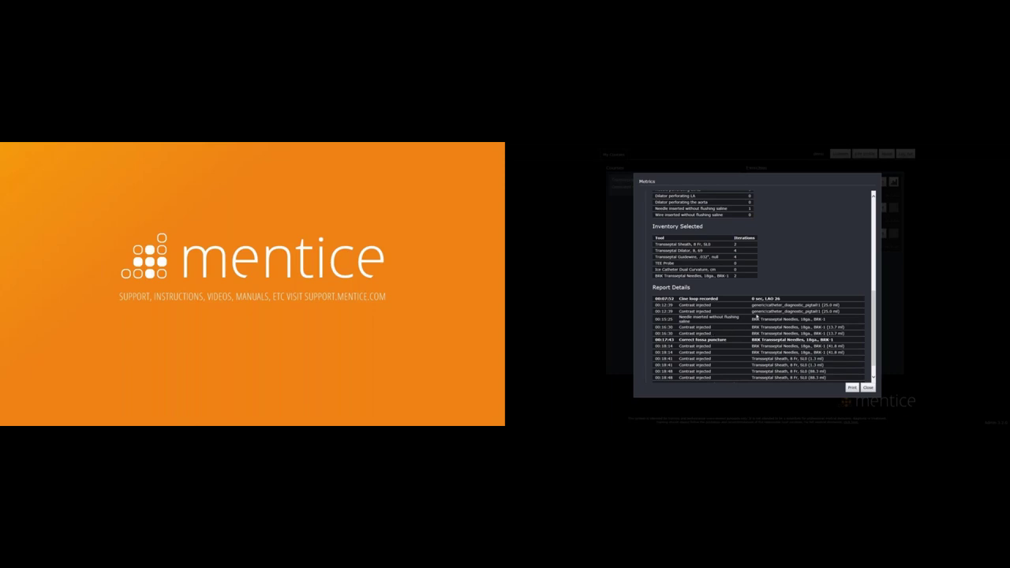
pyautogui.scroll(-1, 771, 232)
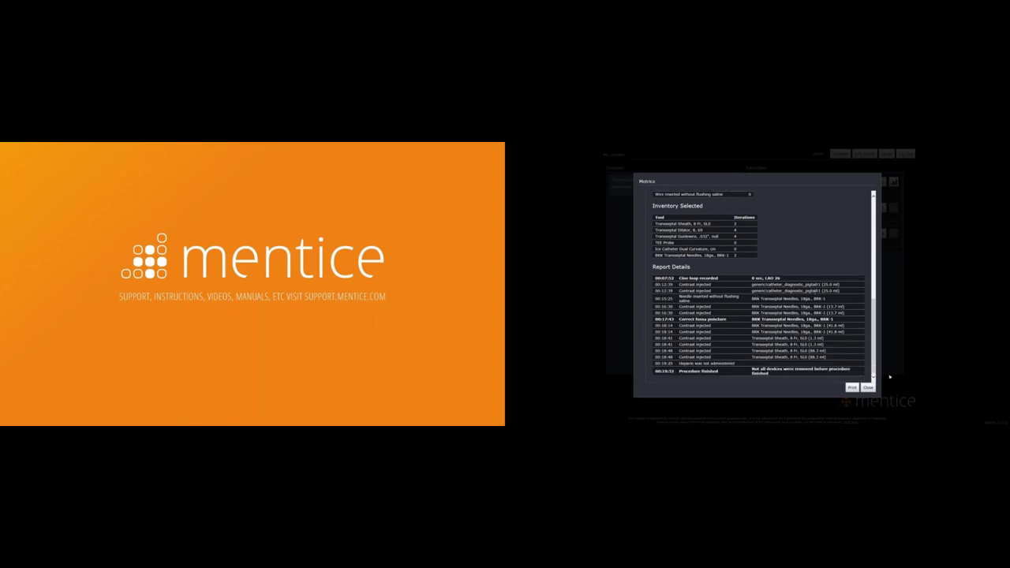
# Dismiss the previous metrics report and list, then start Case 3 – Transseptal (floppy fossa)
pyautogui.click(868, 387)
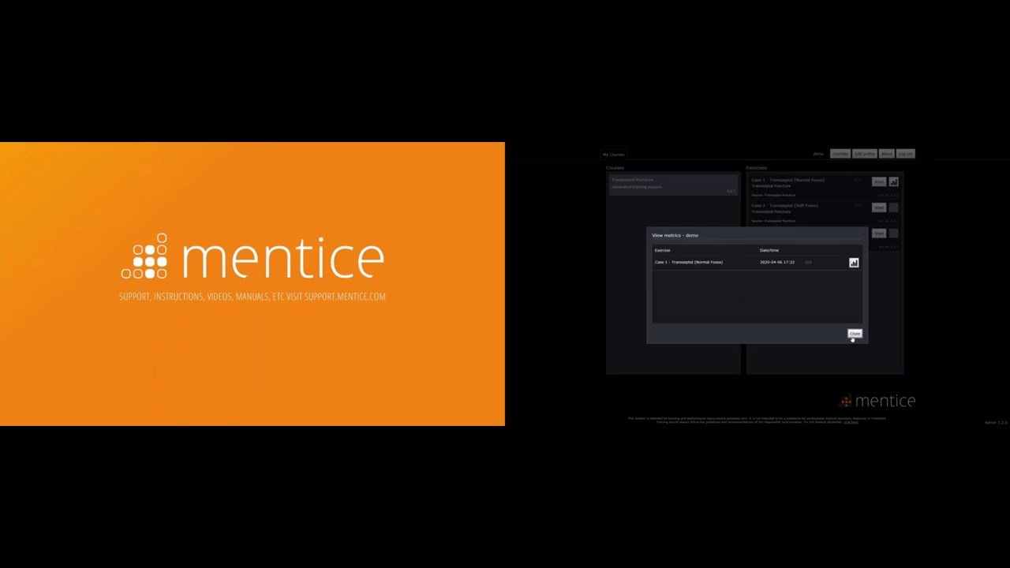
pyautogui.click(855, 334)
pyautogui.click(879, 233)
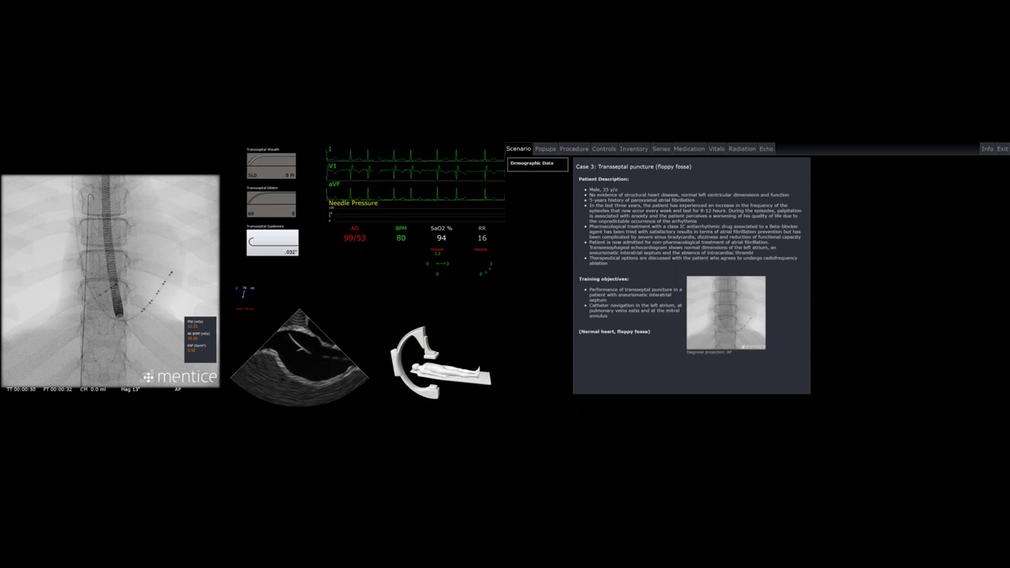
# Show the Echo tab's probe controls and preset views for the Case 3 procedure
pyautogui.click(767, 148)
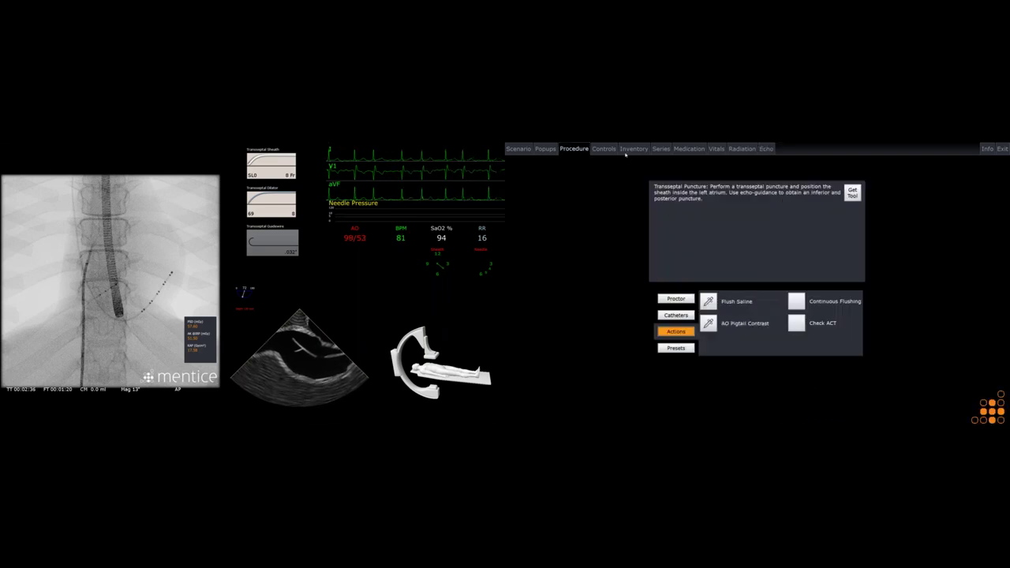
# Get the BRK-1 curved needle from Transseptal Needles in the device inventory
pyautogui.click(625, 153)
pyautogui.click(869, 304)
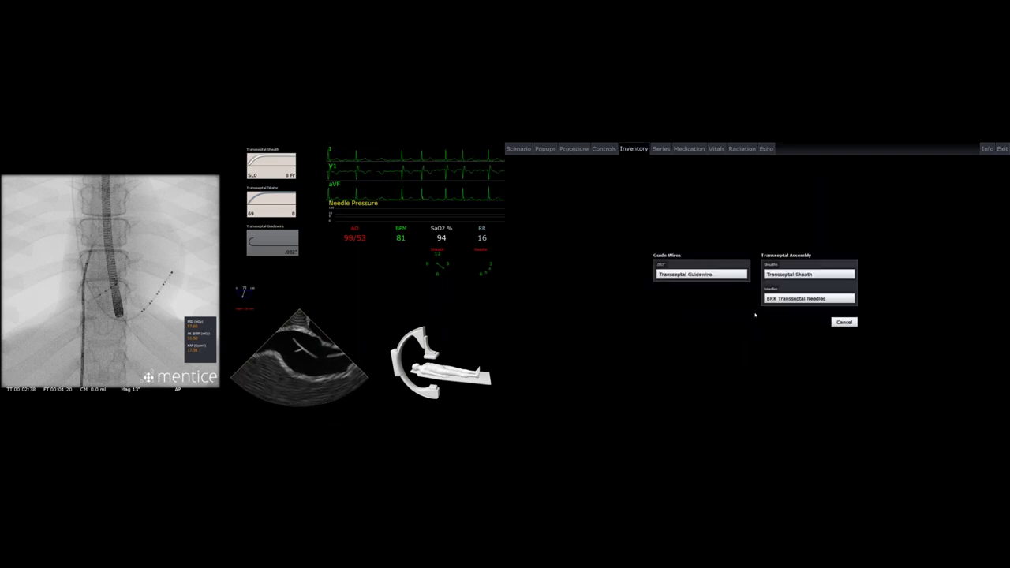
pyautogui.click(810, 301)
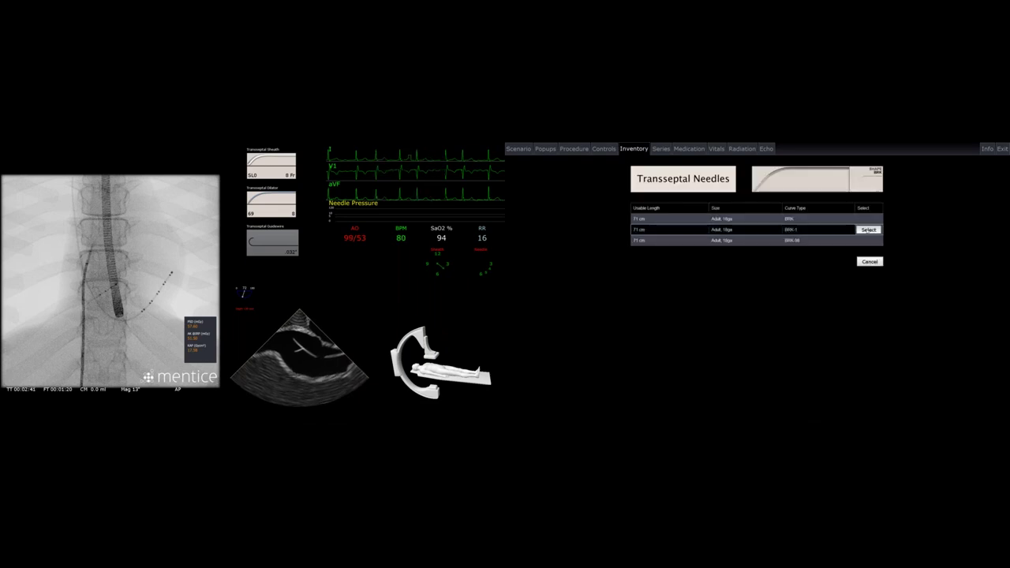
pyautogui.moveTo(790, 230)
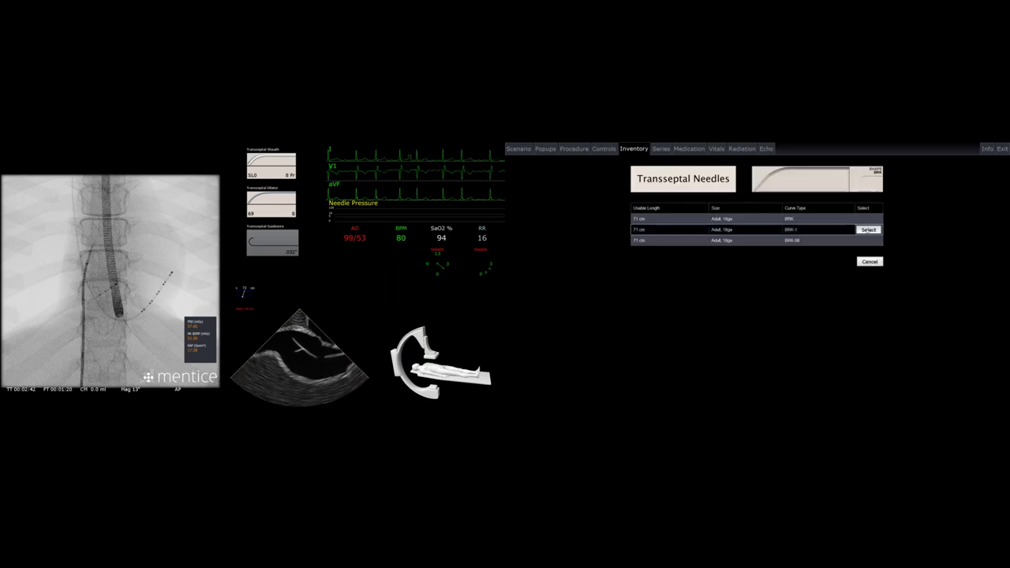
pyautogui.click(868, 230)
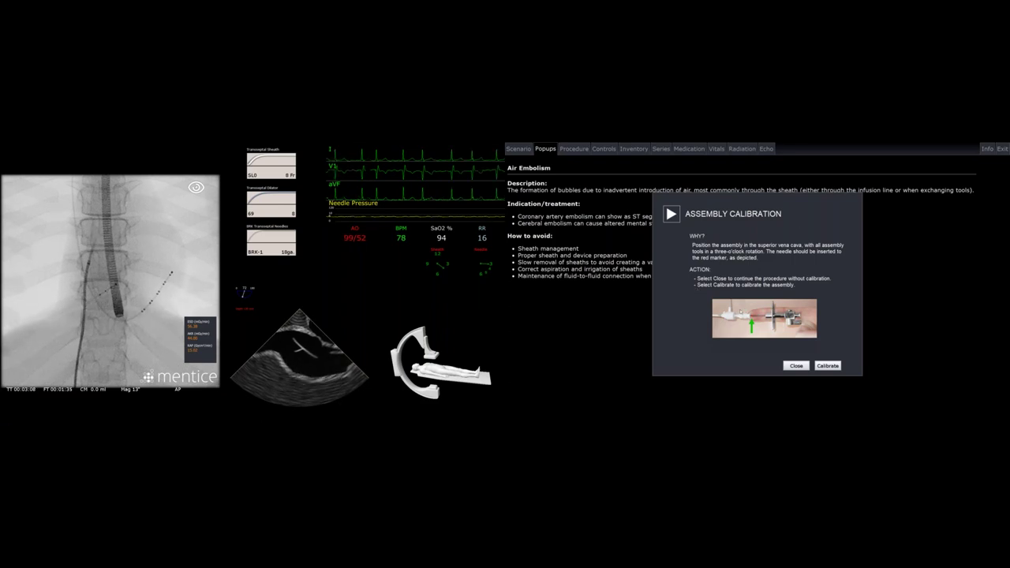
# Calibrate the BRK-1 needle assembly and bring back the transseptal puncture instructions
pyautogui.click(833, 366)
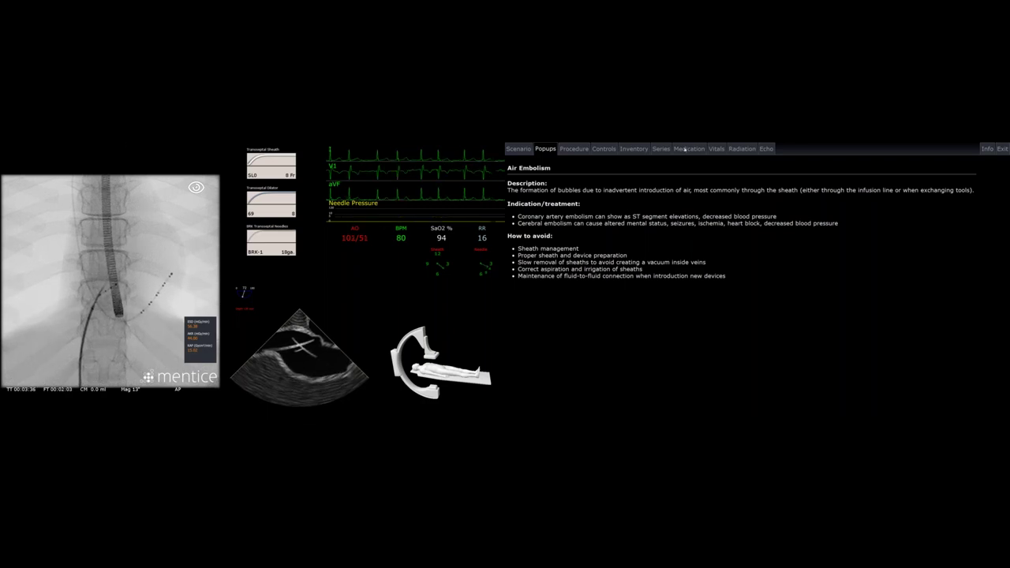
pyautogui.click(581, 150)
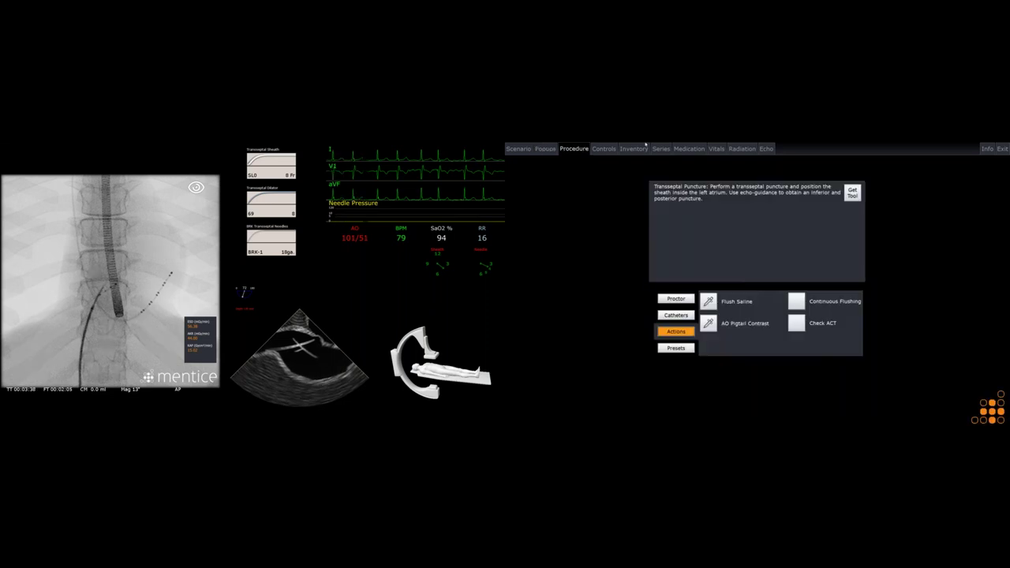
# Show the device inventory with the Case 3 sheath, dilator and active BRK-1 needle
pyautogui.click(644, 148)
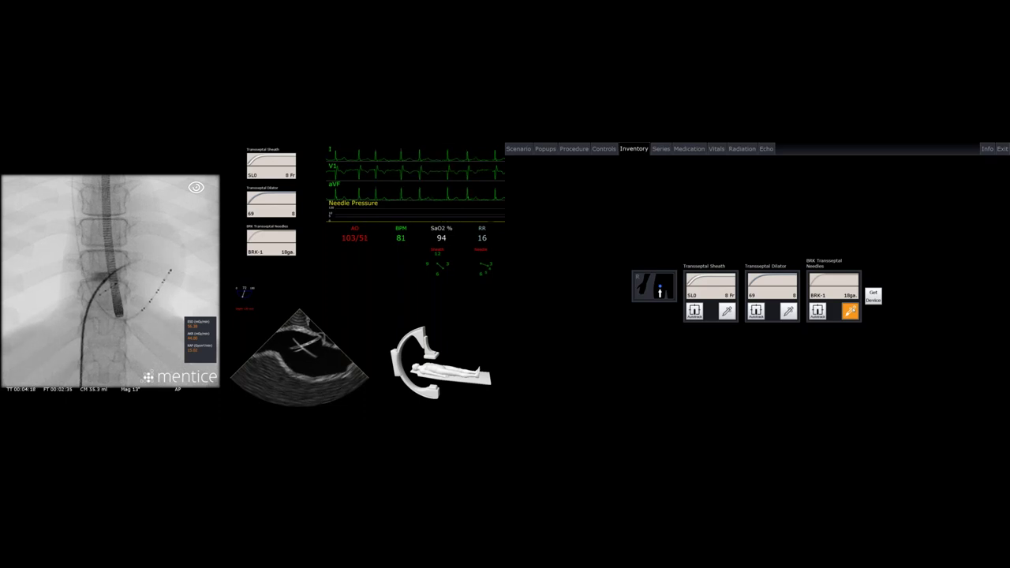
# Set echo to the ICE SVC (Caval) view and display its orientation diagram
pyautogui.click(767, 148)
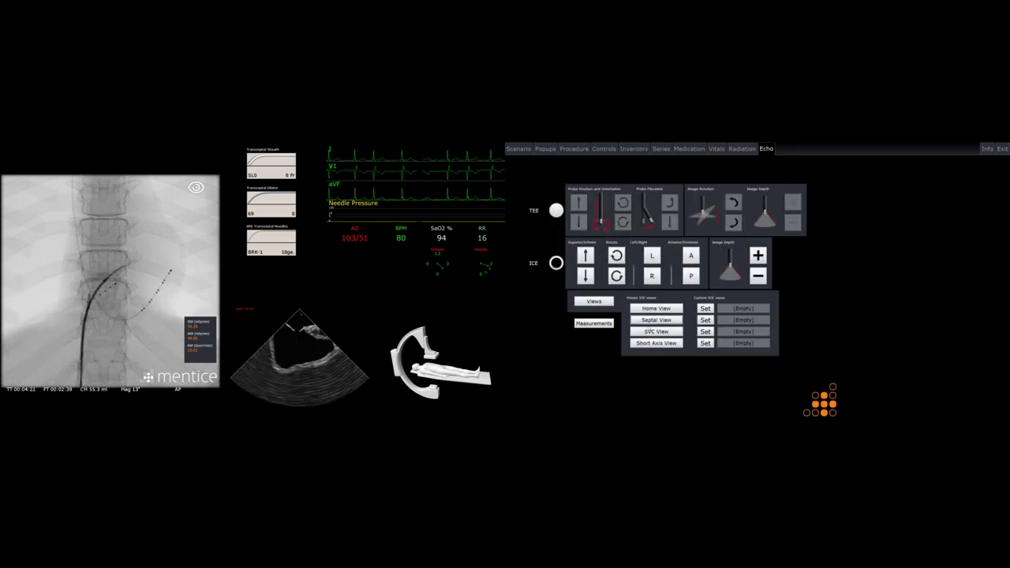
pyautogui.click(648, 333)
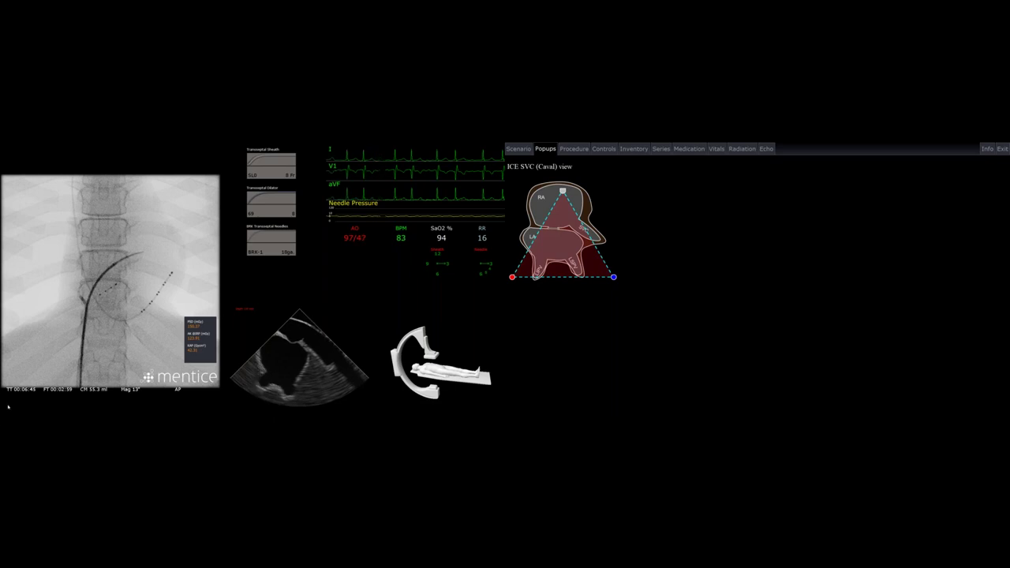
pyautogui.click(766, 148)
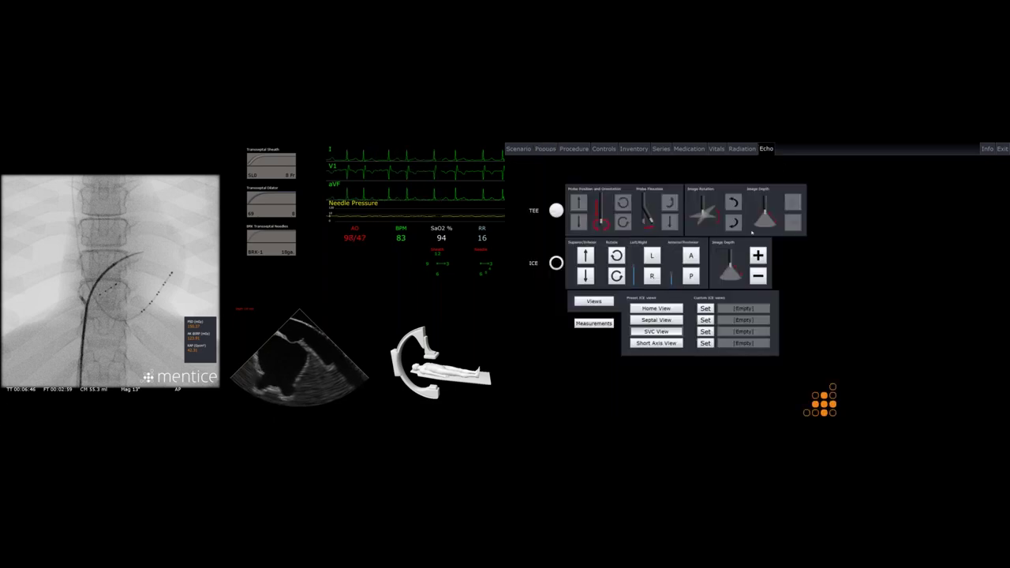